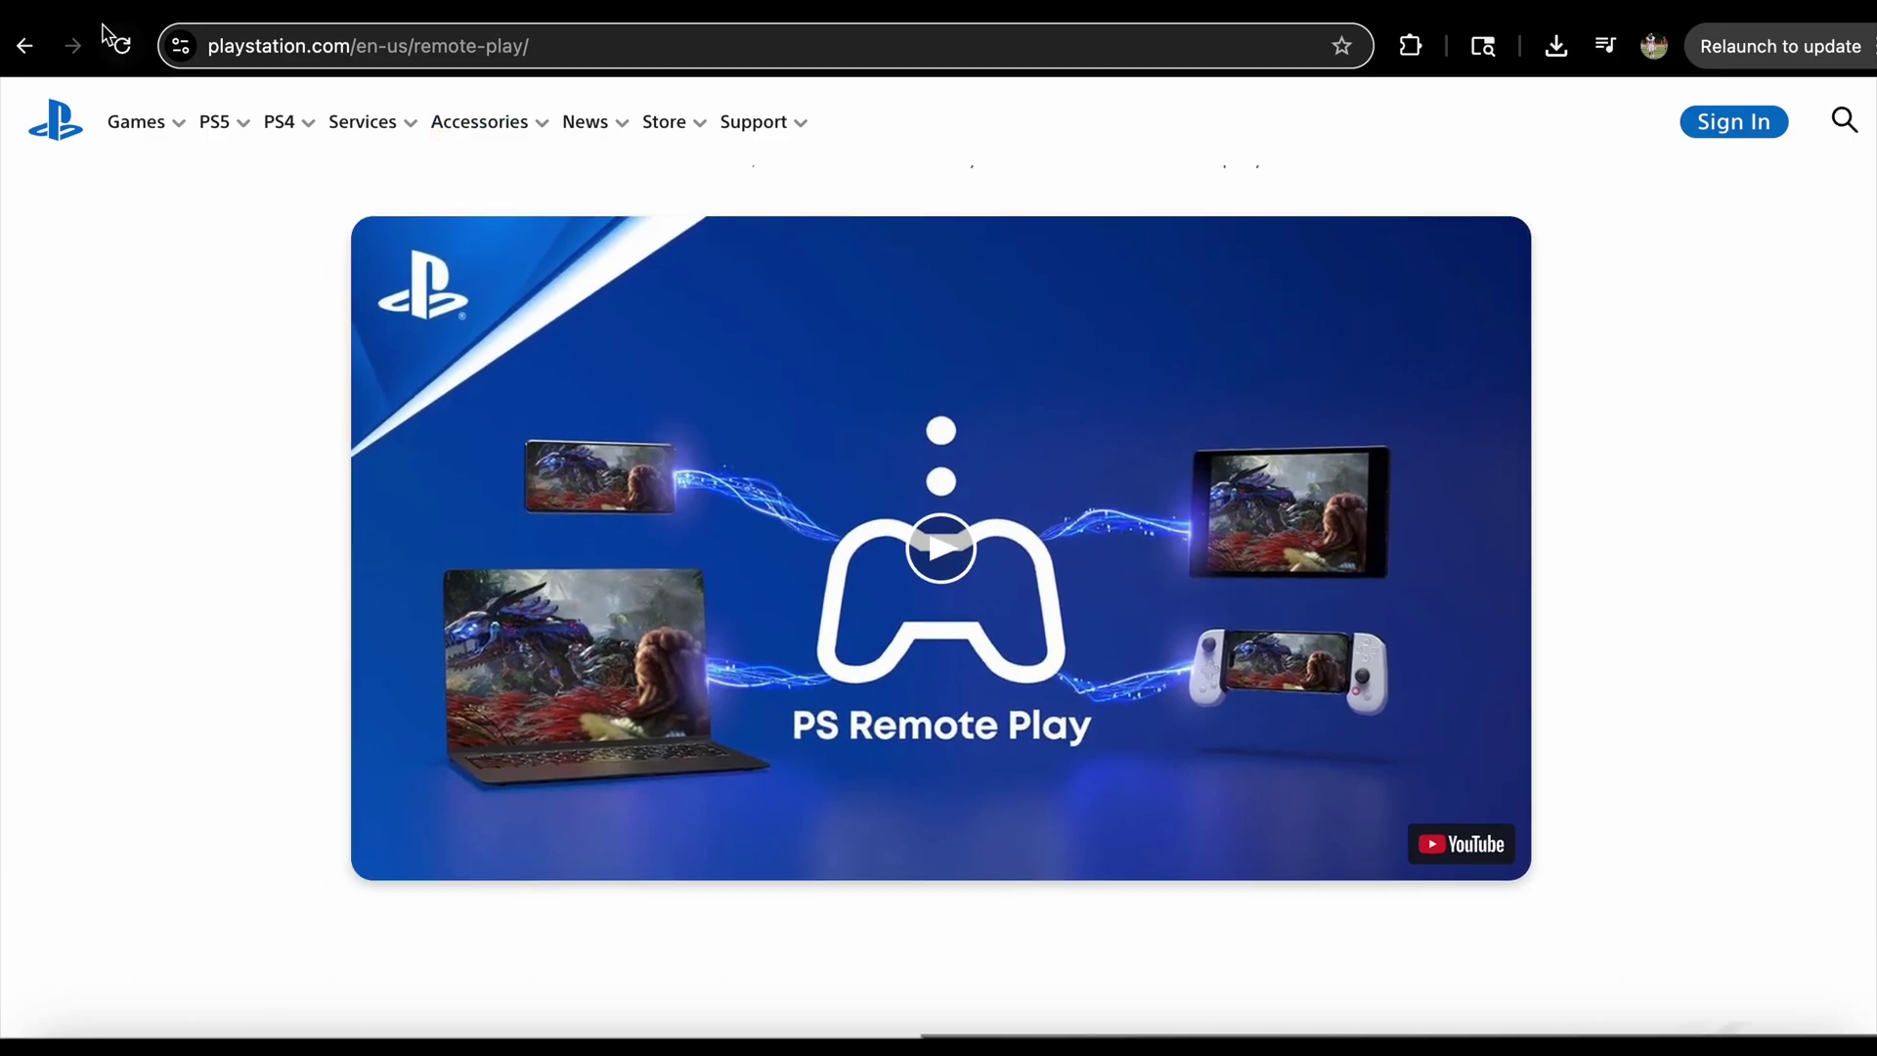
scroll(178, 224, down, 3)
scroll(178, 224, up, 2)
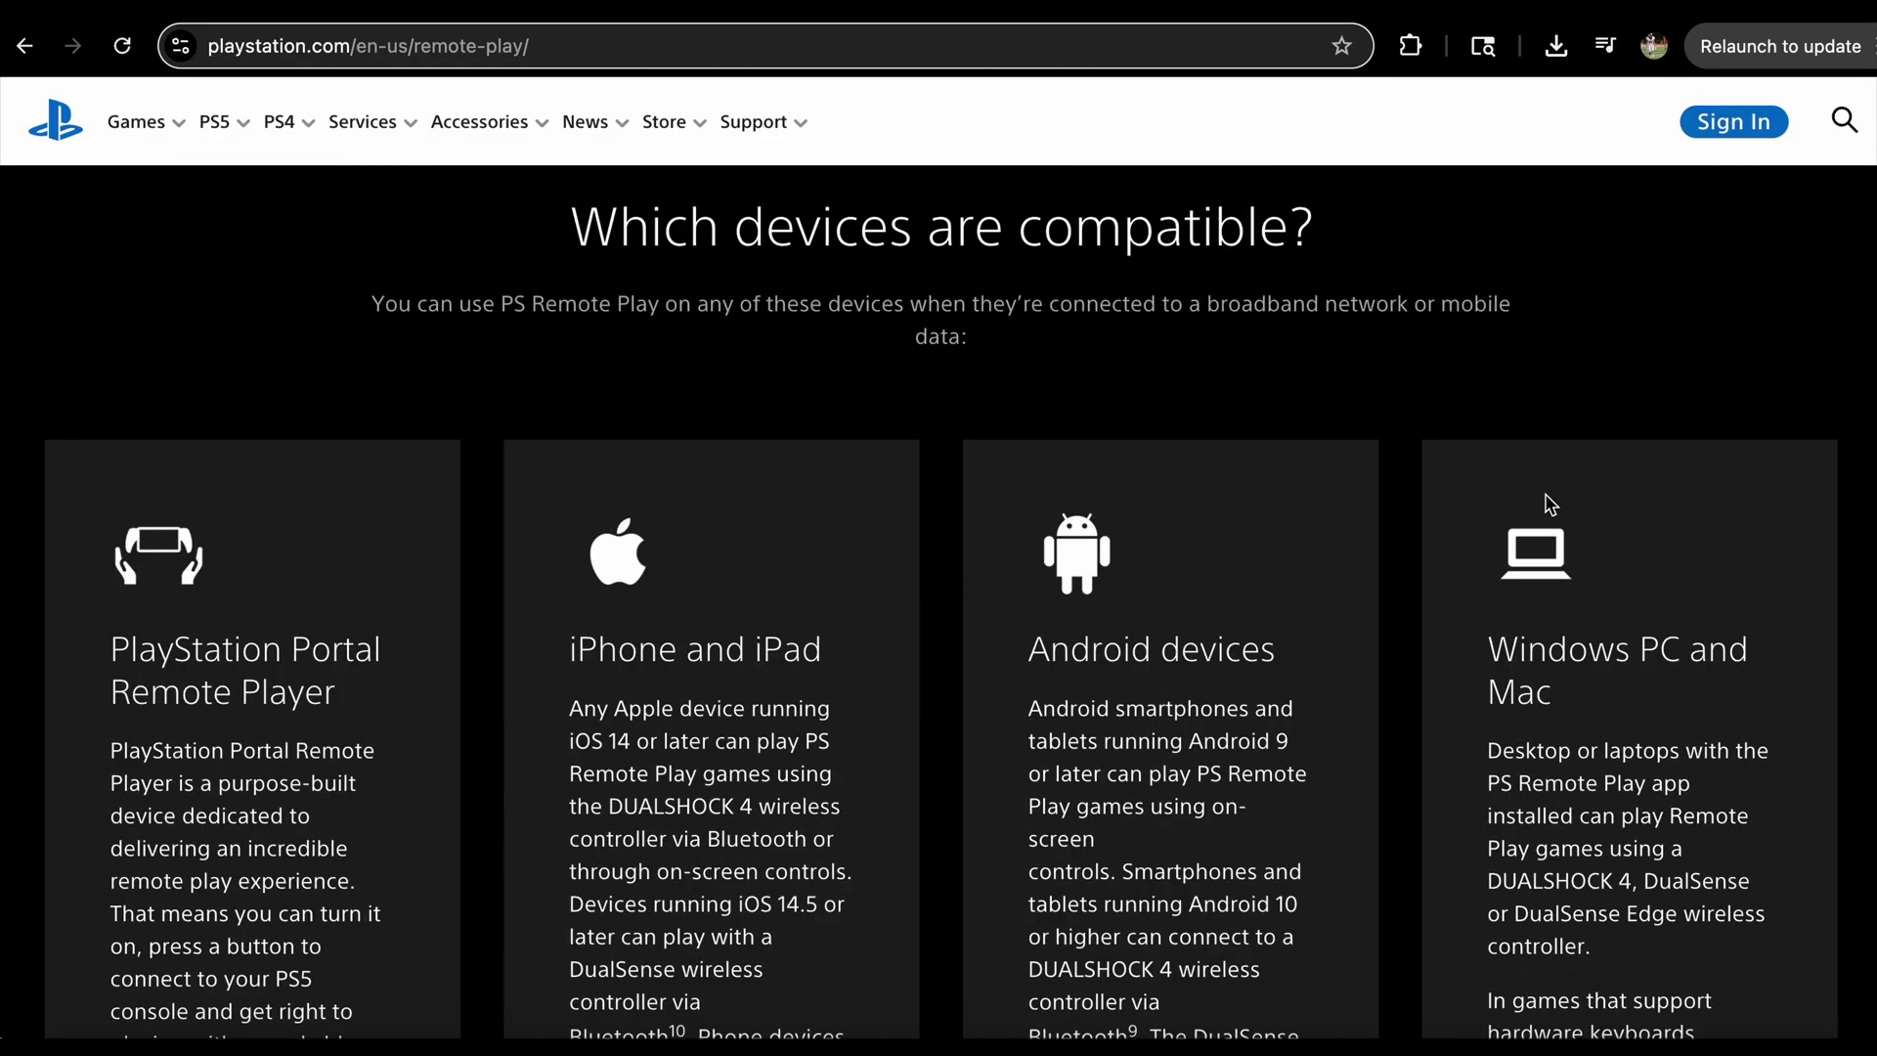
scroll(1543, 502, down, 1)
scroll(1545, 503, down, 1)
scroll(1544, 503, down, 2)
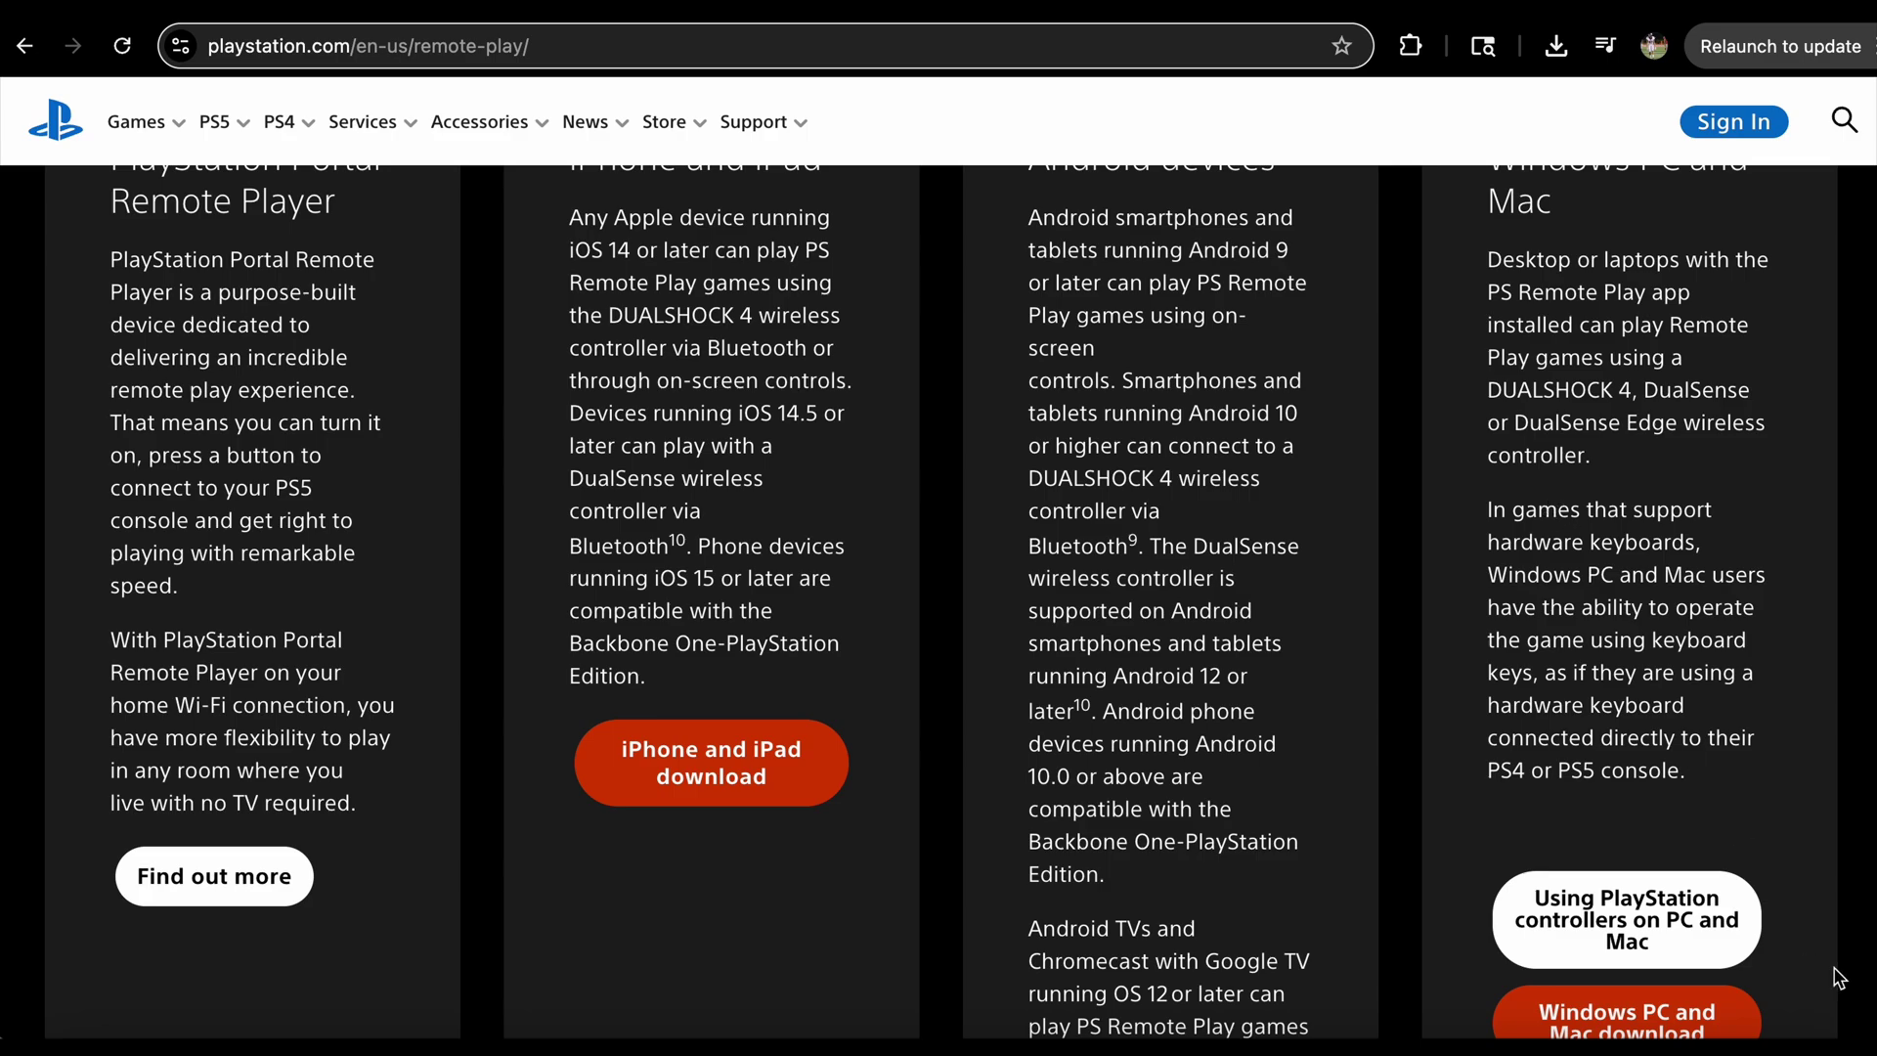
scroll(1654, 857, down, 2)
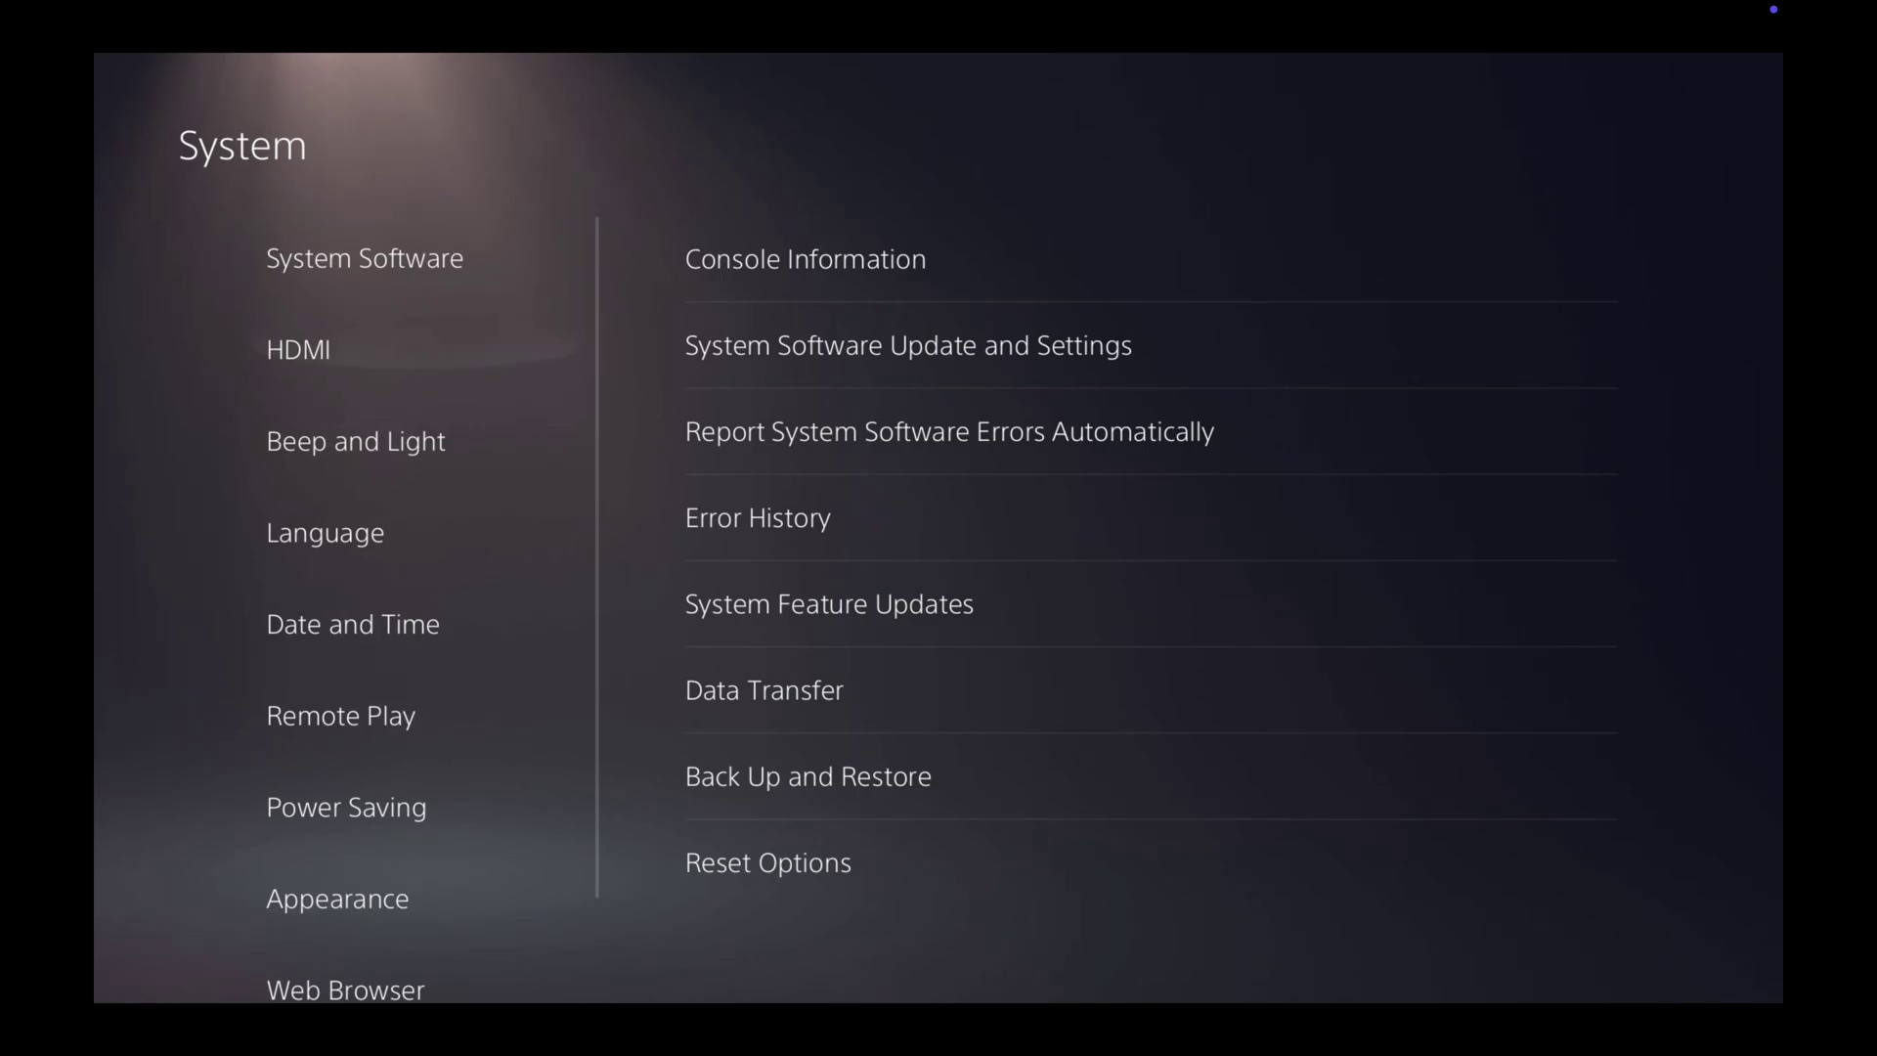
- Under Power Saving, confirm rest mode keeps the internet connection and network power-on enabled
key(Down)
key(Down)
key(Down)
key(Right)
key(Down)
key(Return)
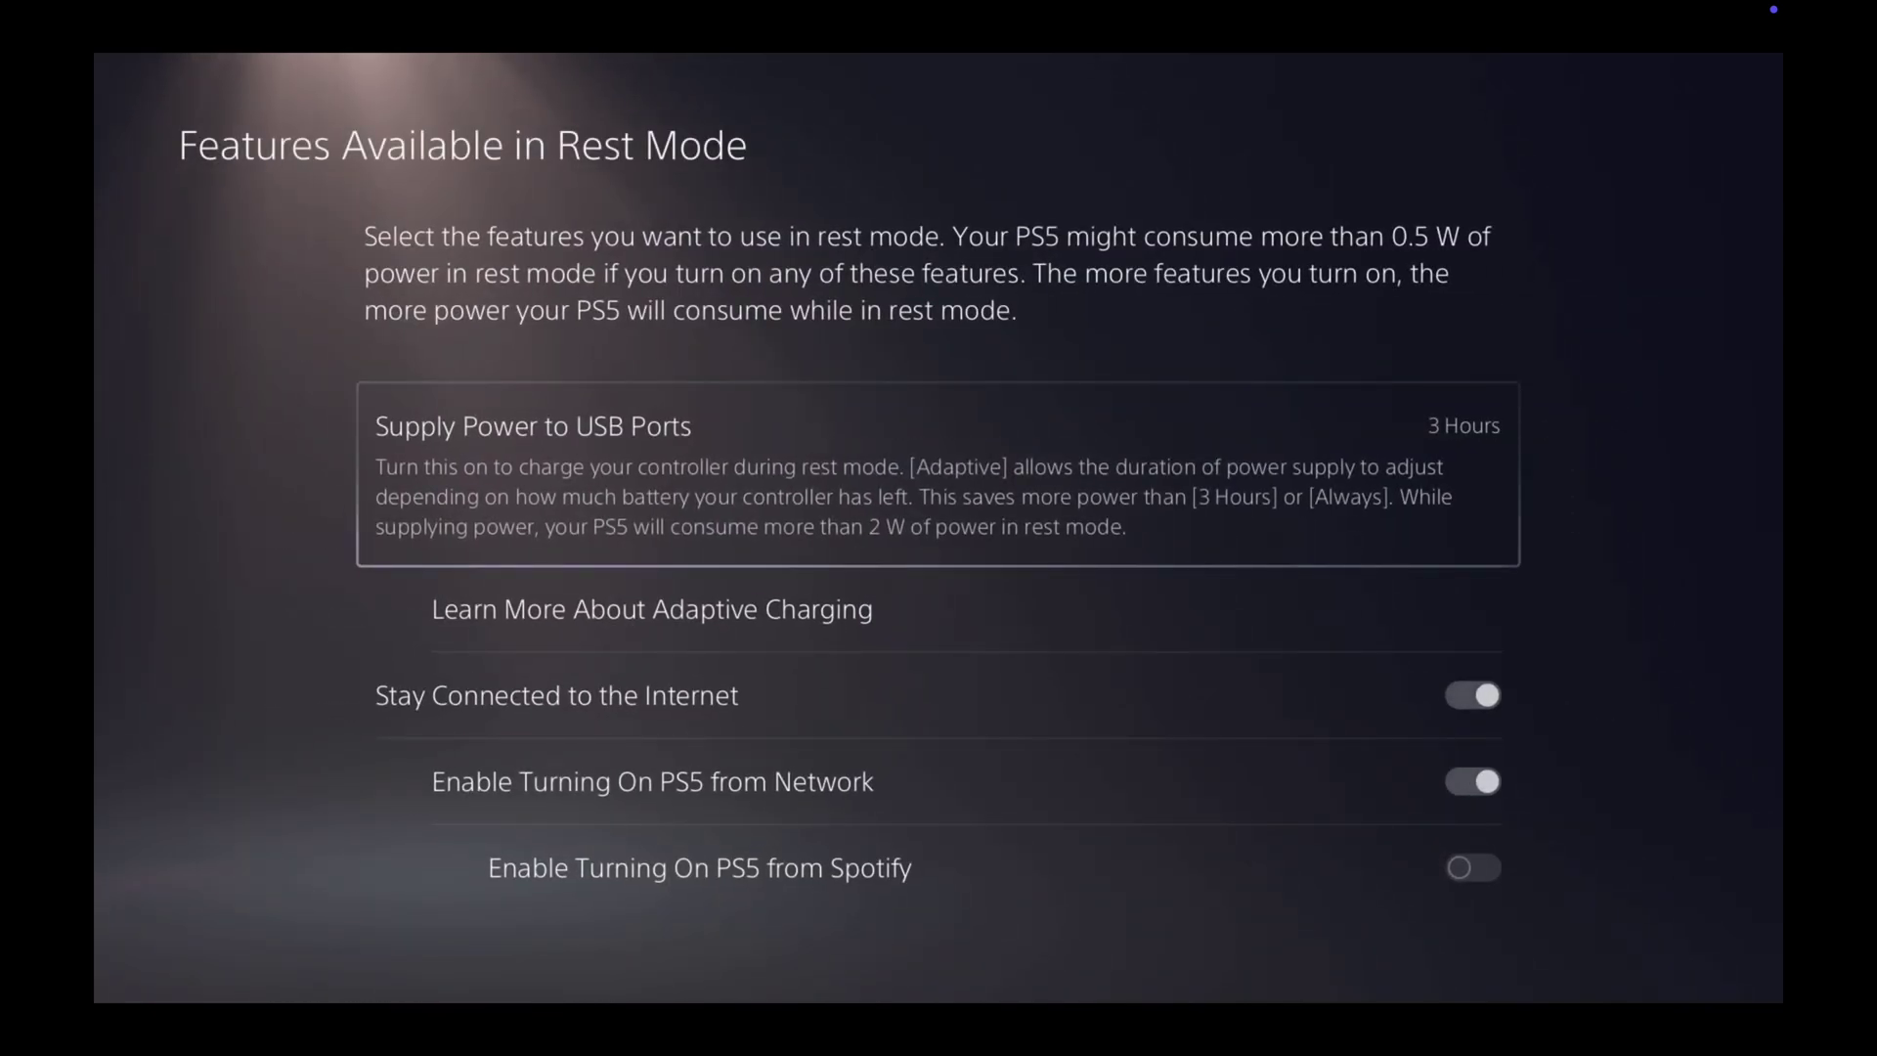
key(Down)
key(Down)
key(Down)
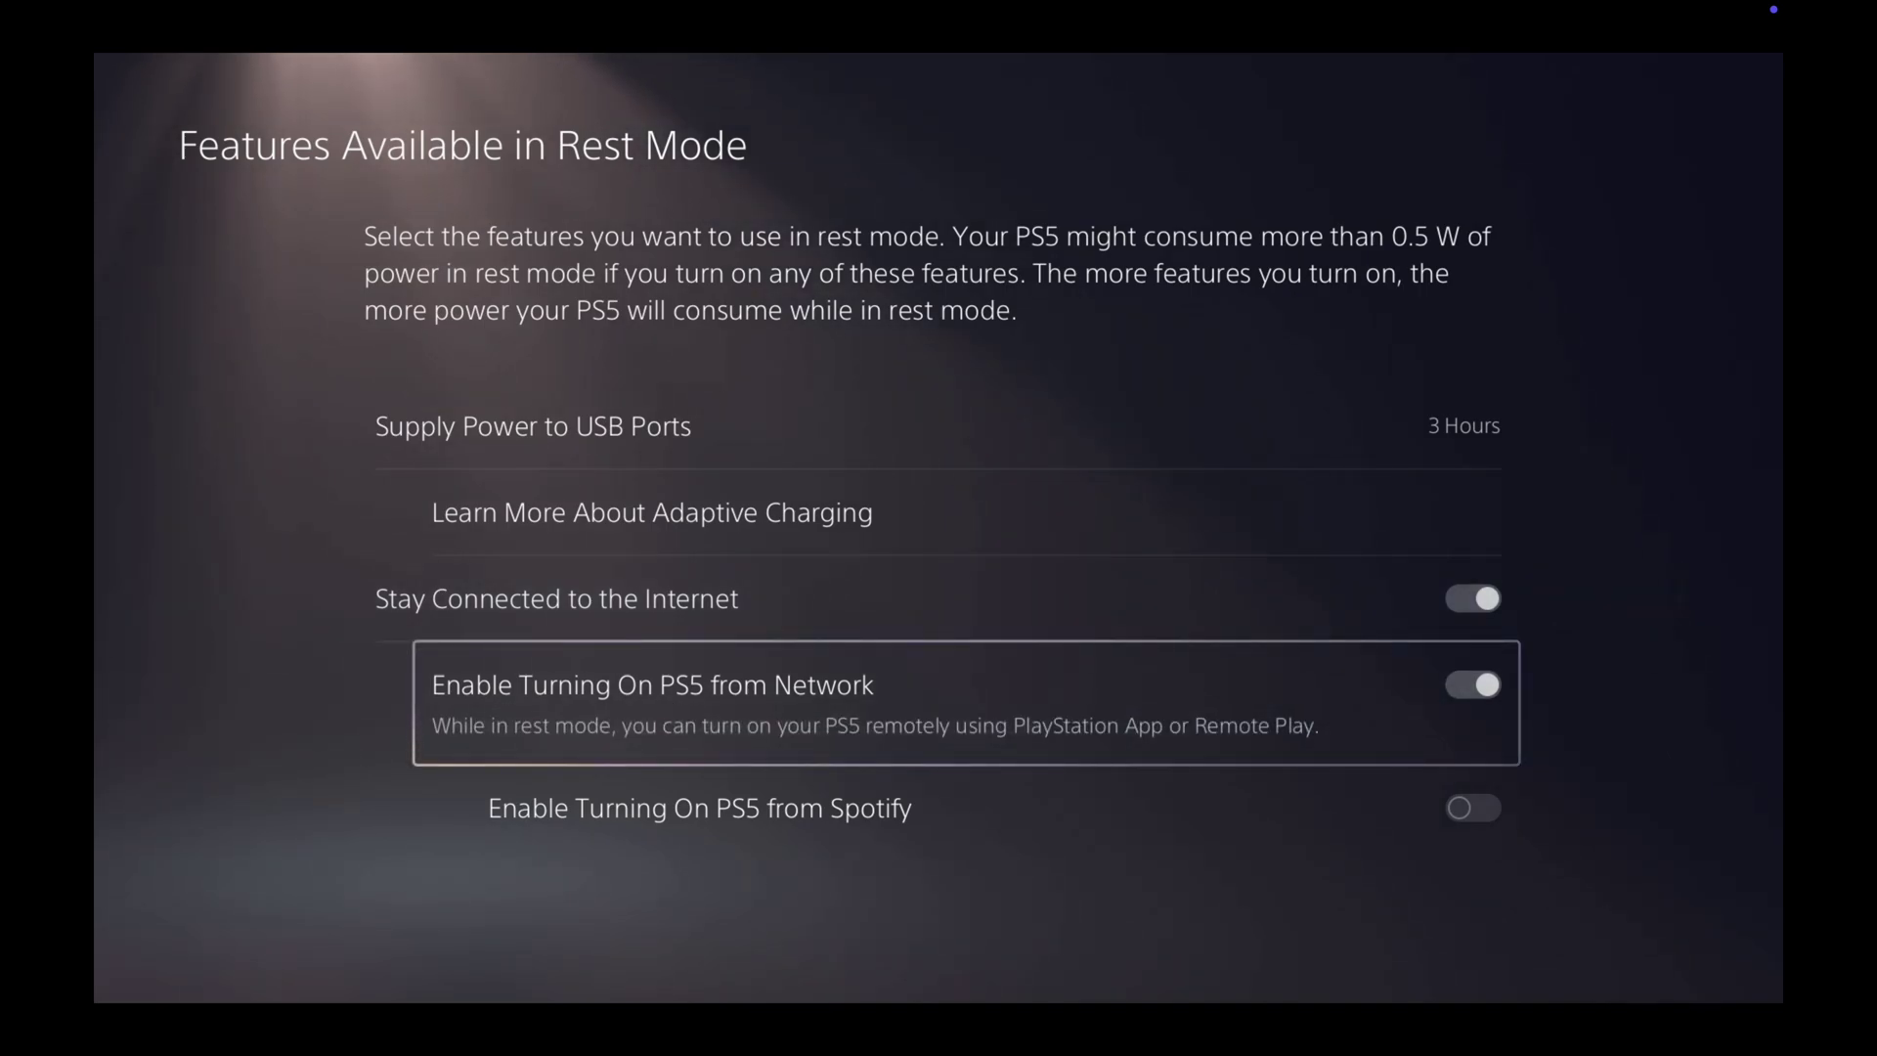
- Under Users and Accounts > Other, choose Enable for Console Sharing and Offline Play
key(Escape)
key(Escape)
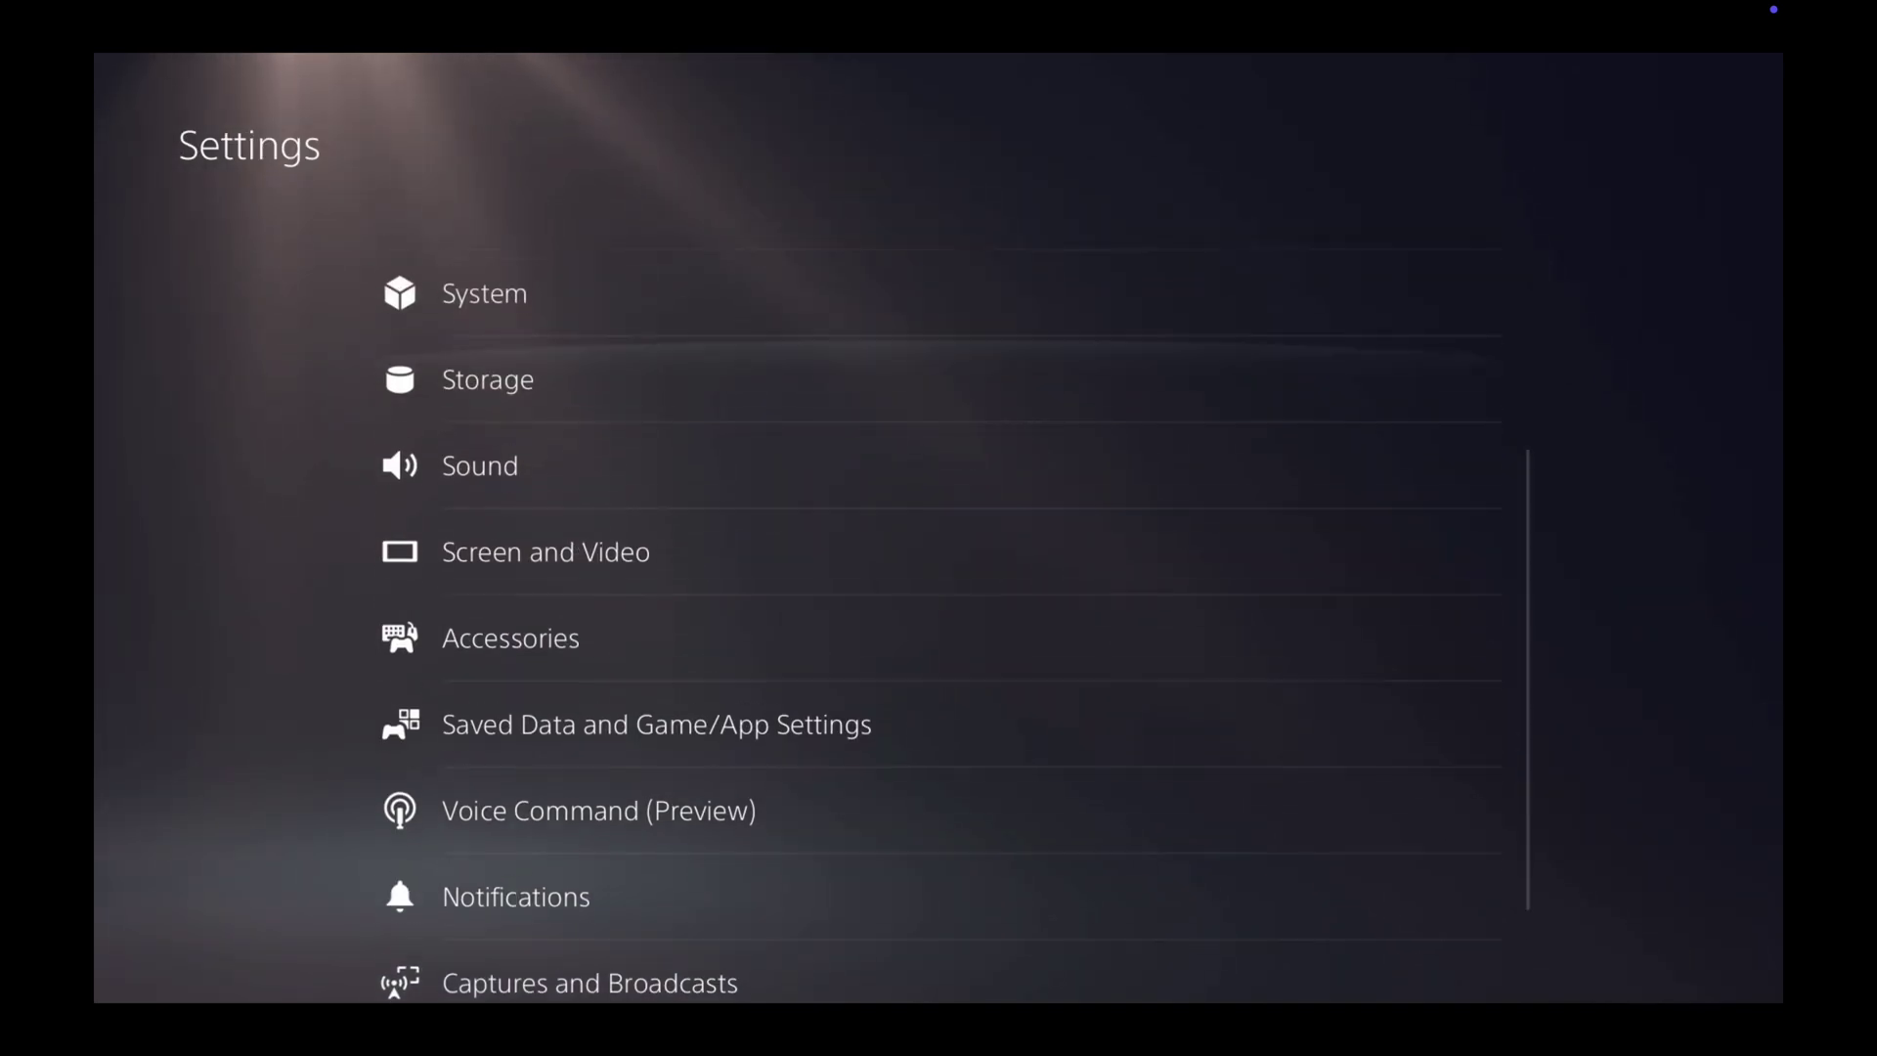
key(Up)
key(Up)
key(Return)
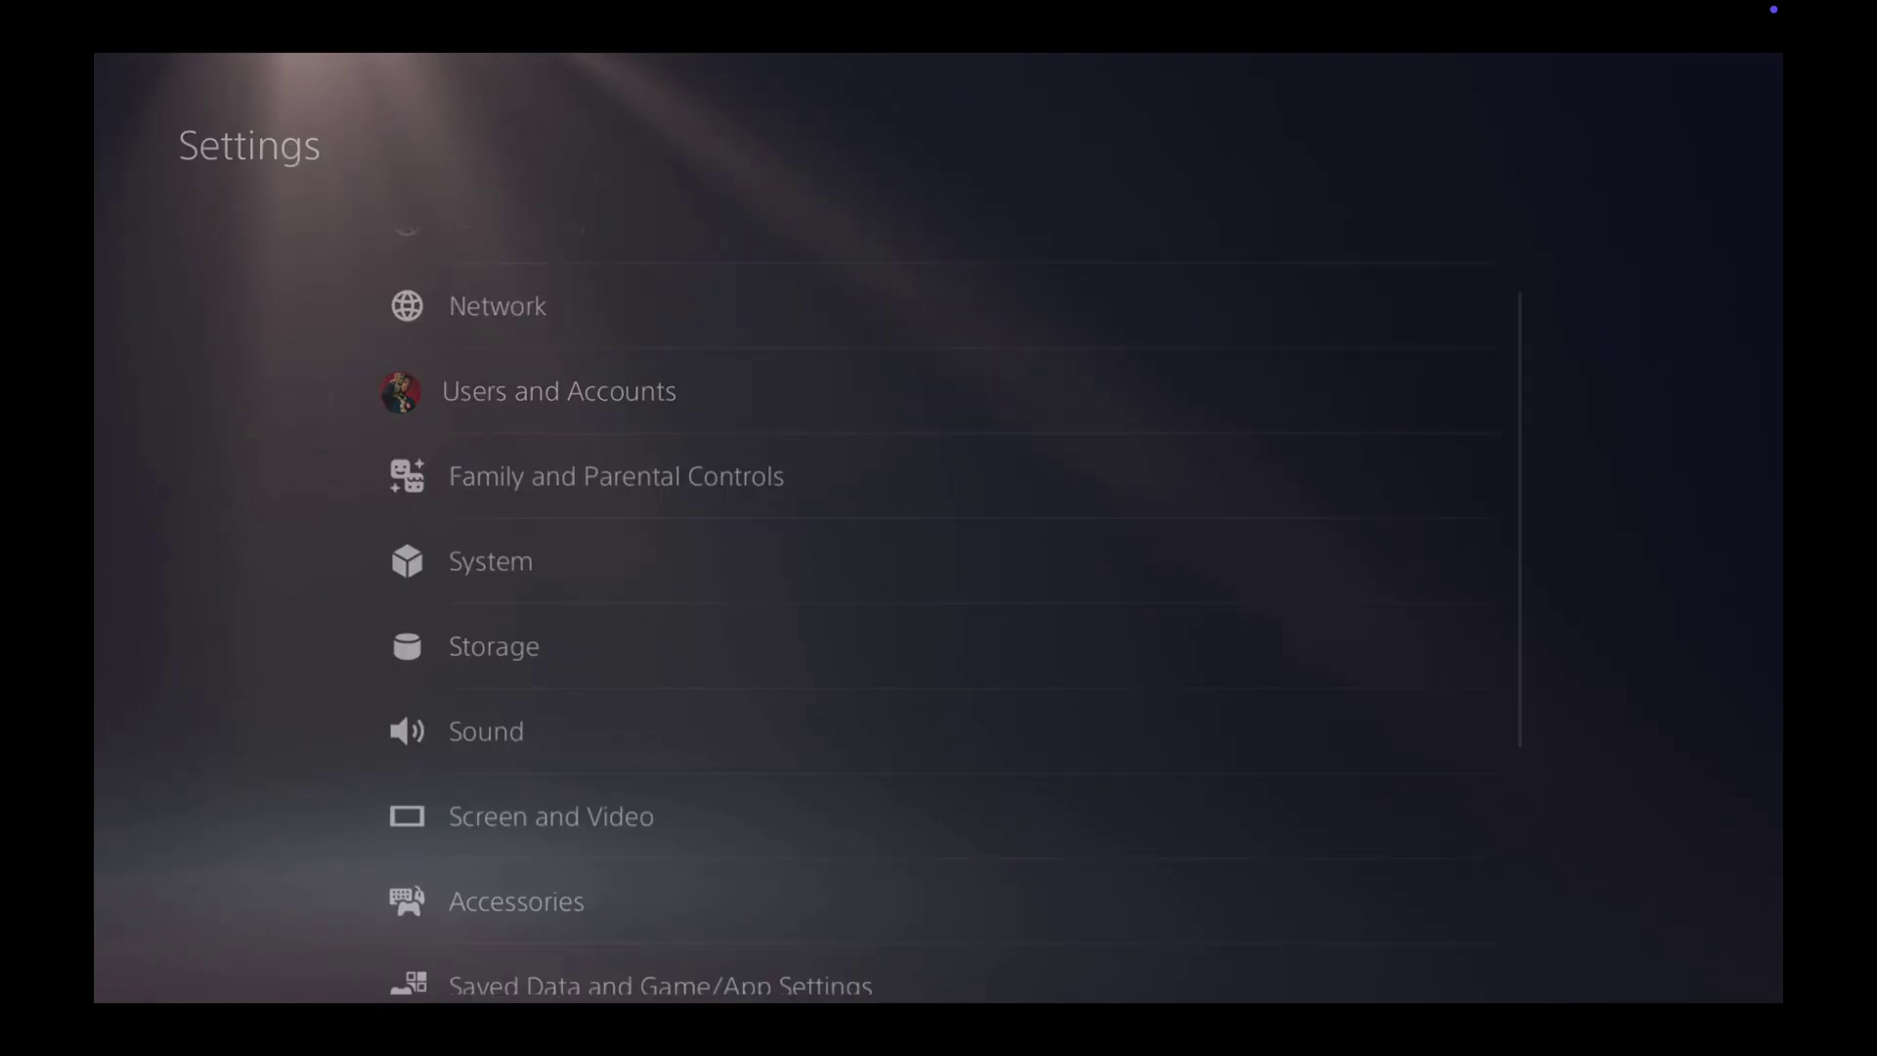
key(Down)
key(Down)
key(Down)
key(Down)
key(Right)
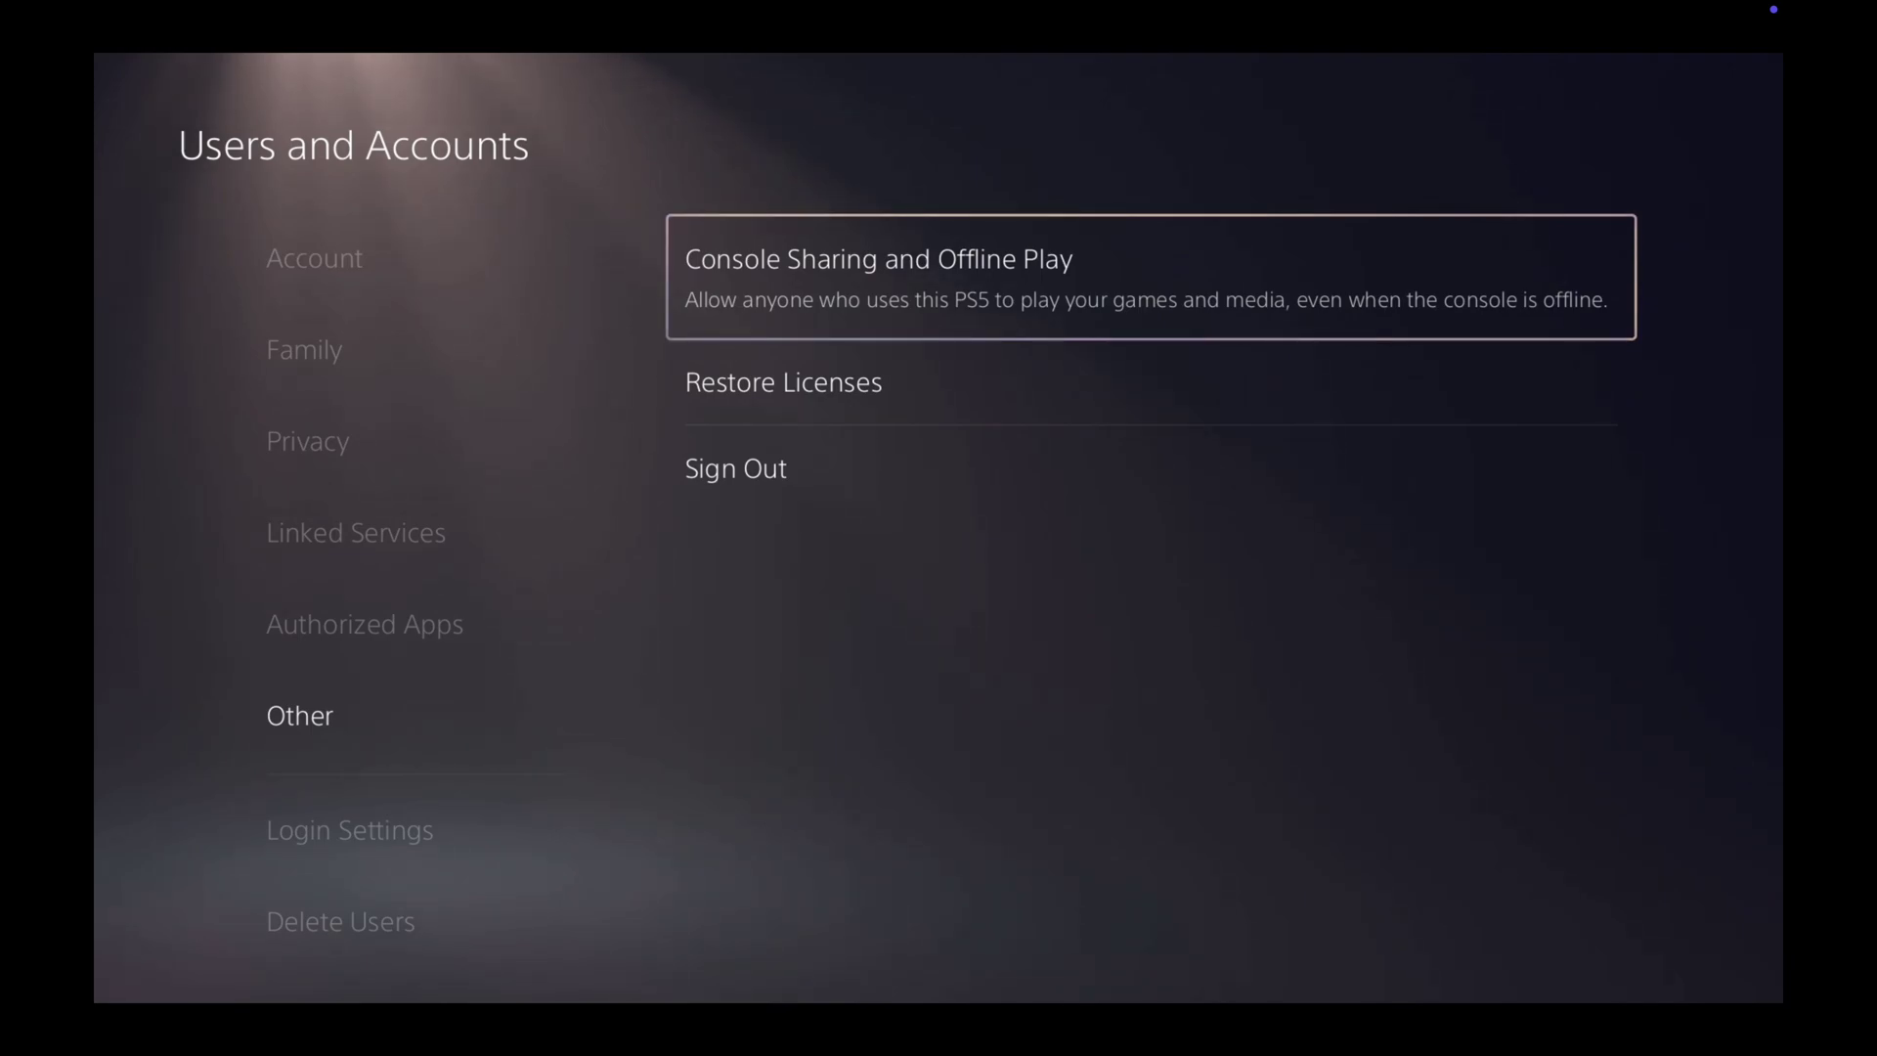
key(Return)
key(Right)
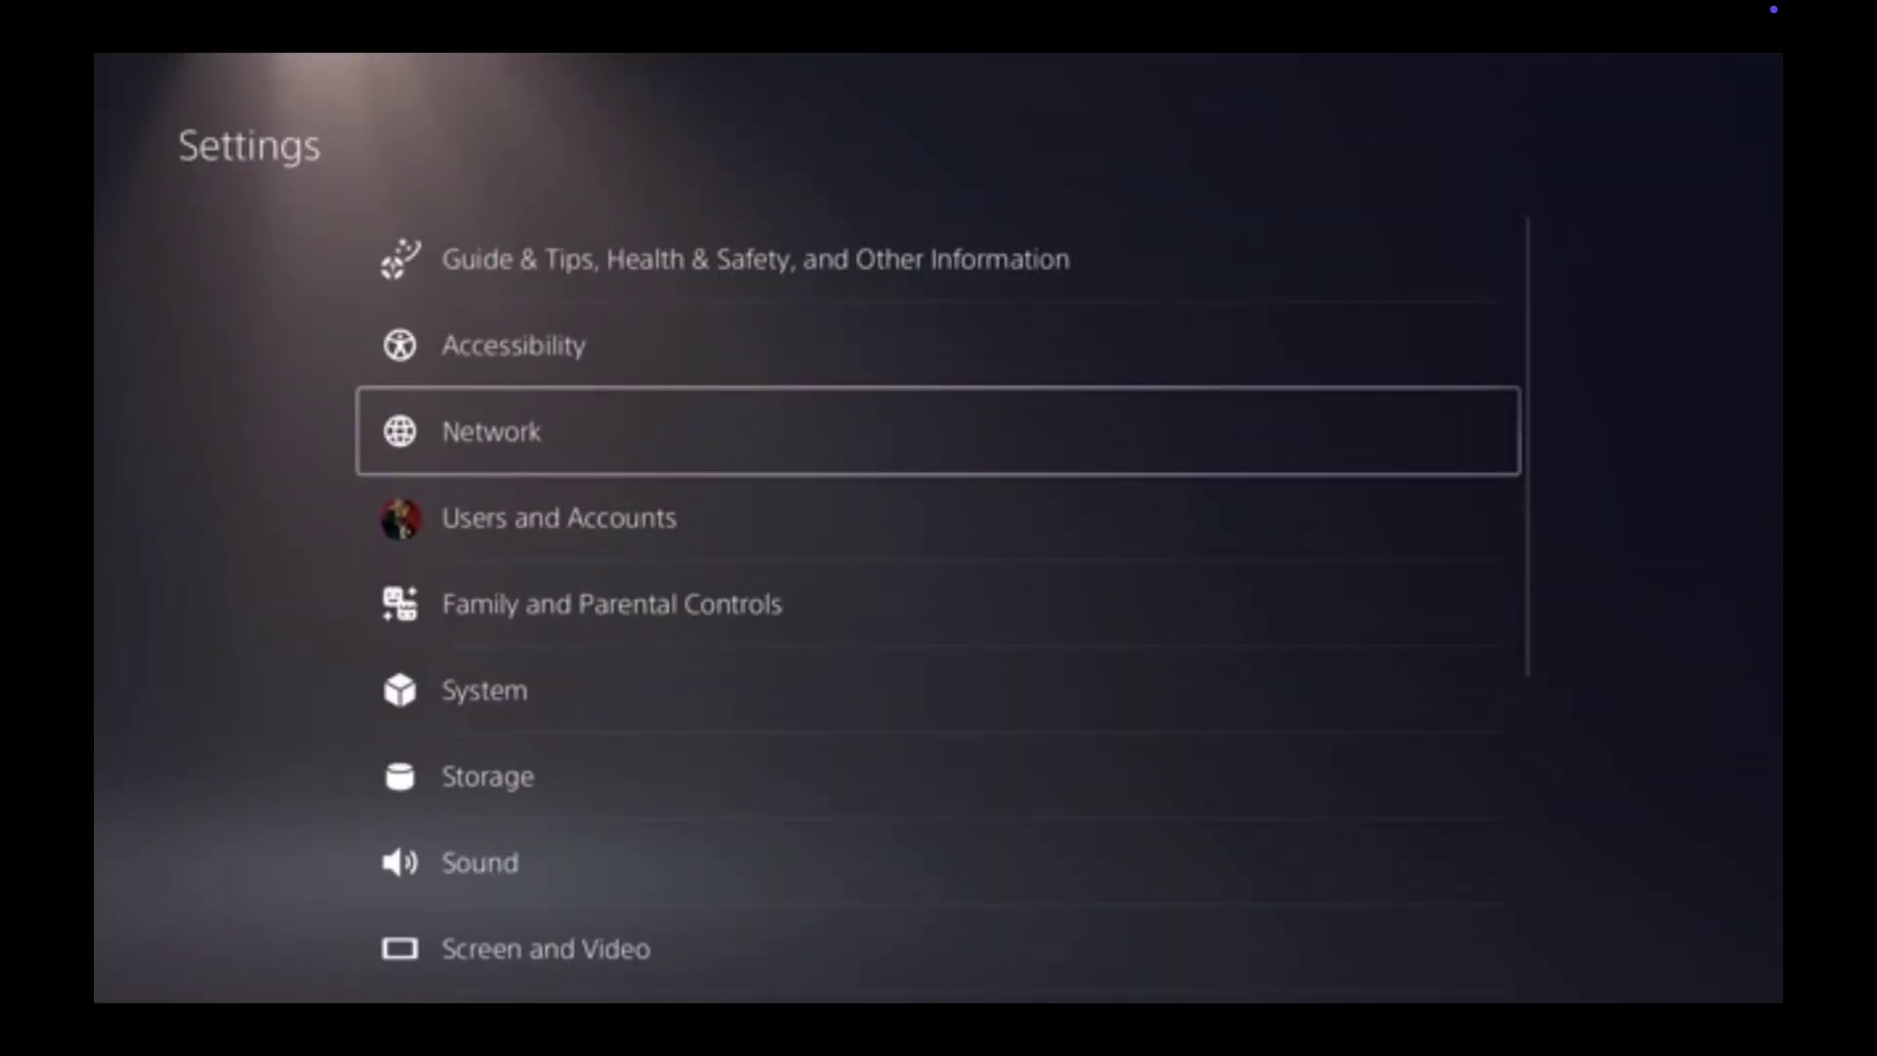
- Turn on Enable Remote Play in System > Remote Play
key(Down)
key(Down)
key(Down)
key(Return)
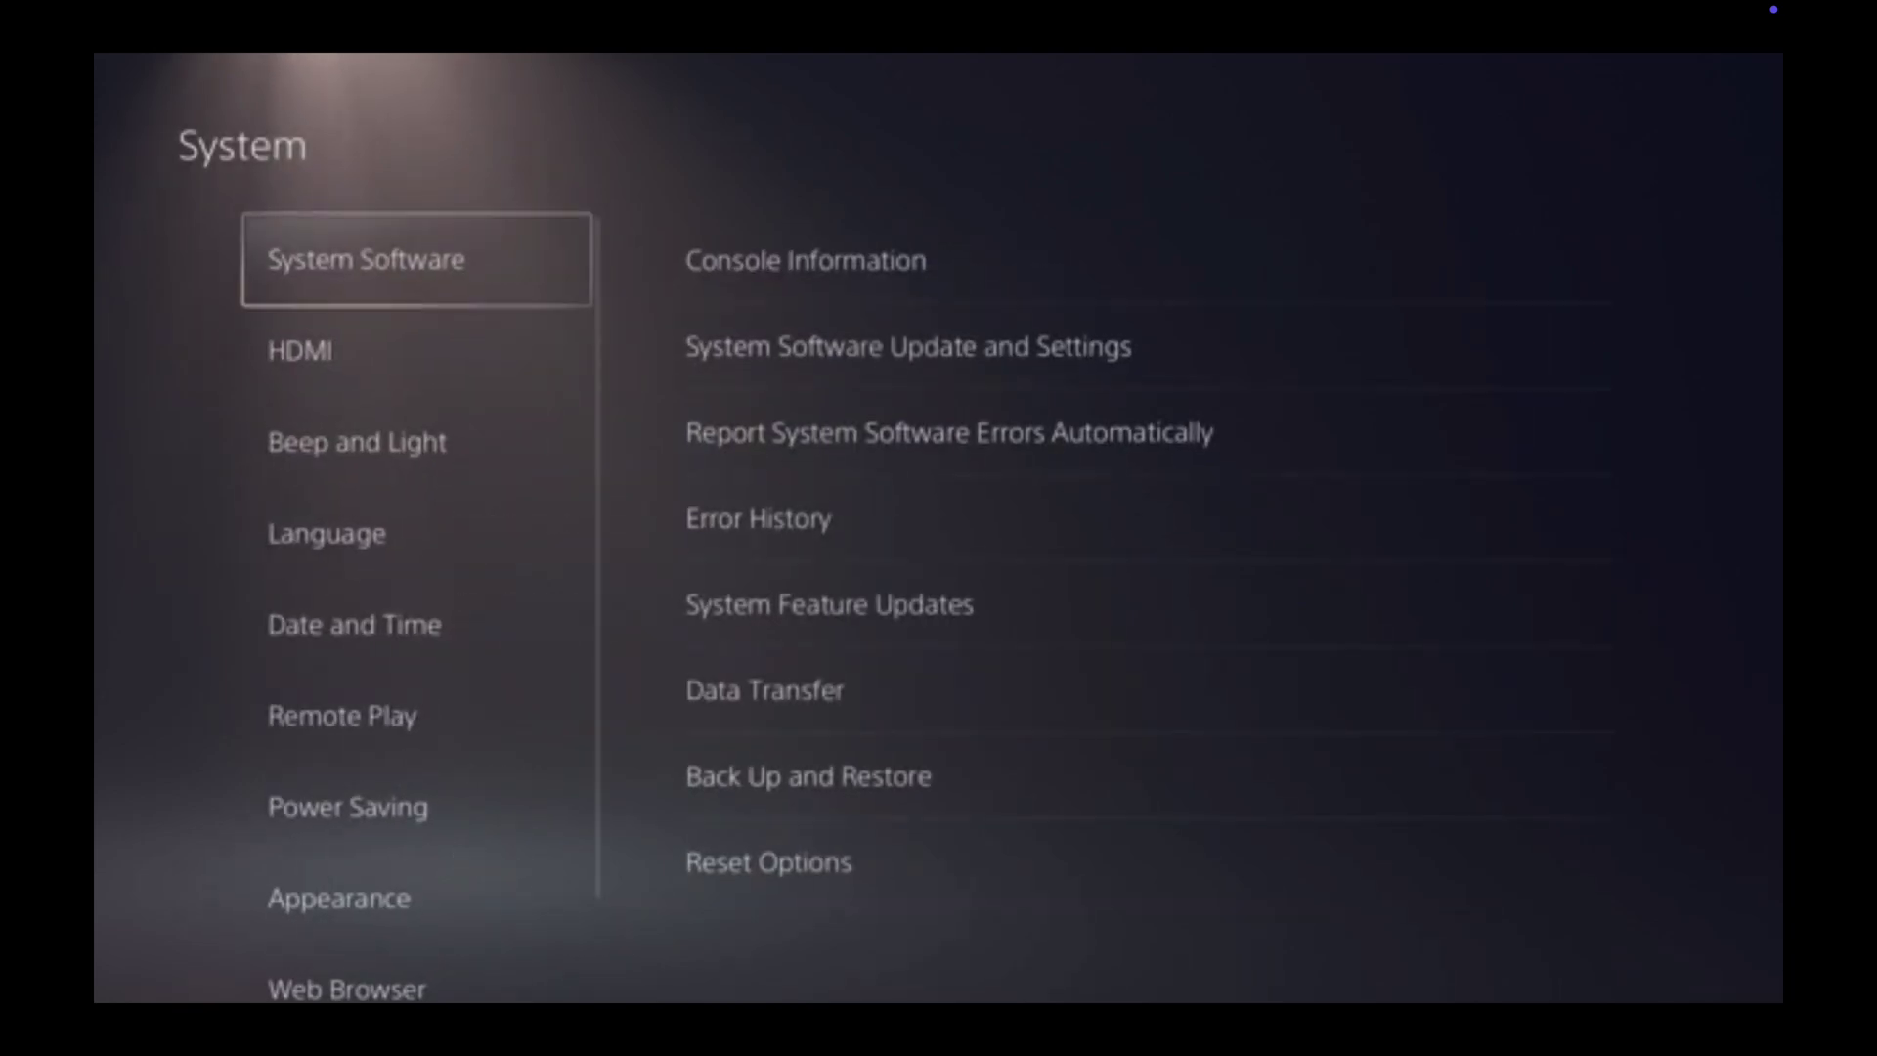
key(Down)
key(Down)
key(Down)
key(Down)
key(Down)
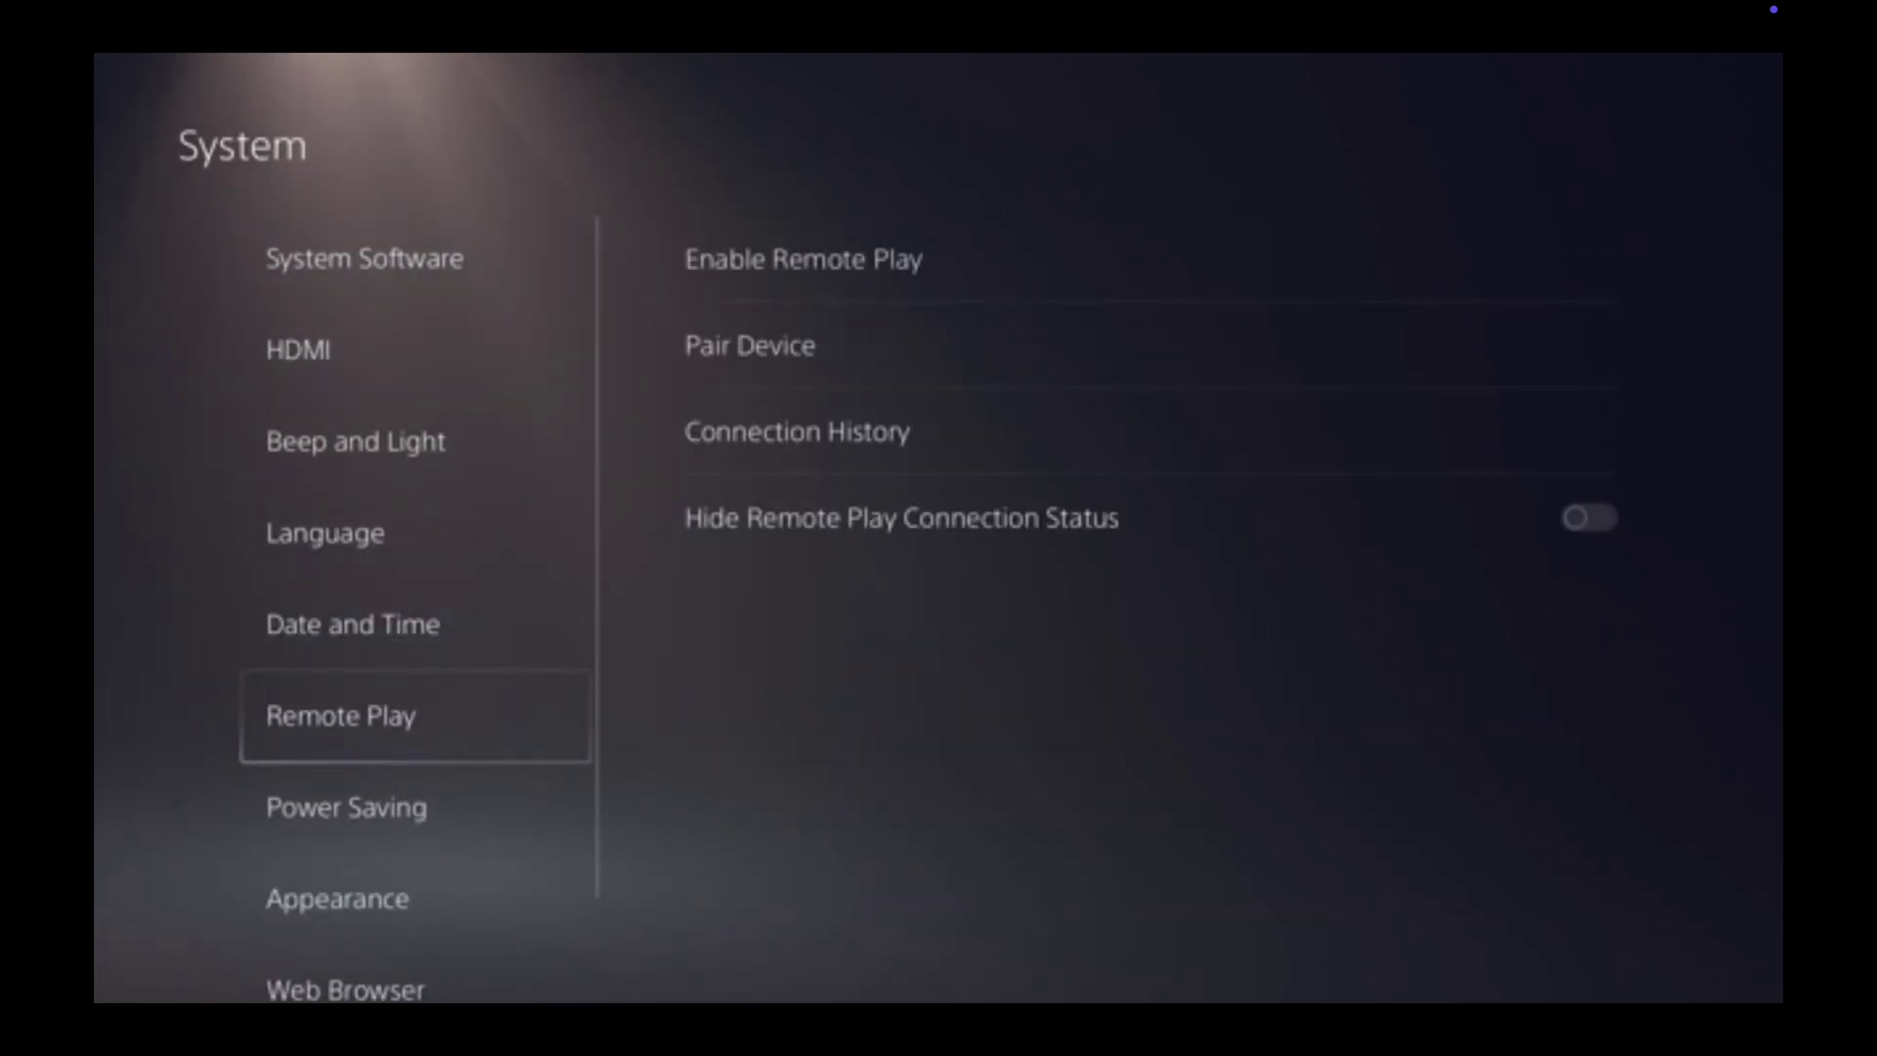
key(Right)
key(Return)
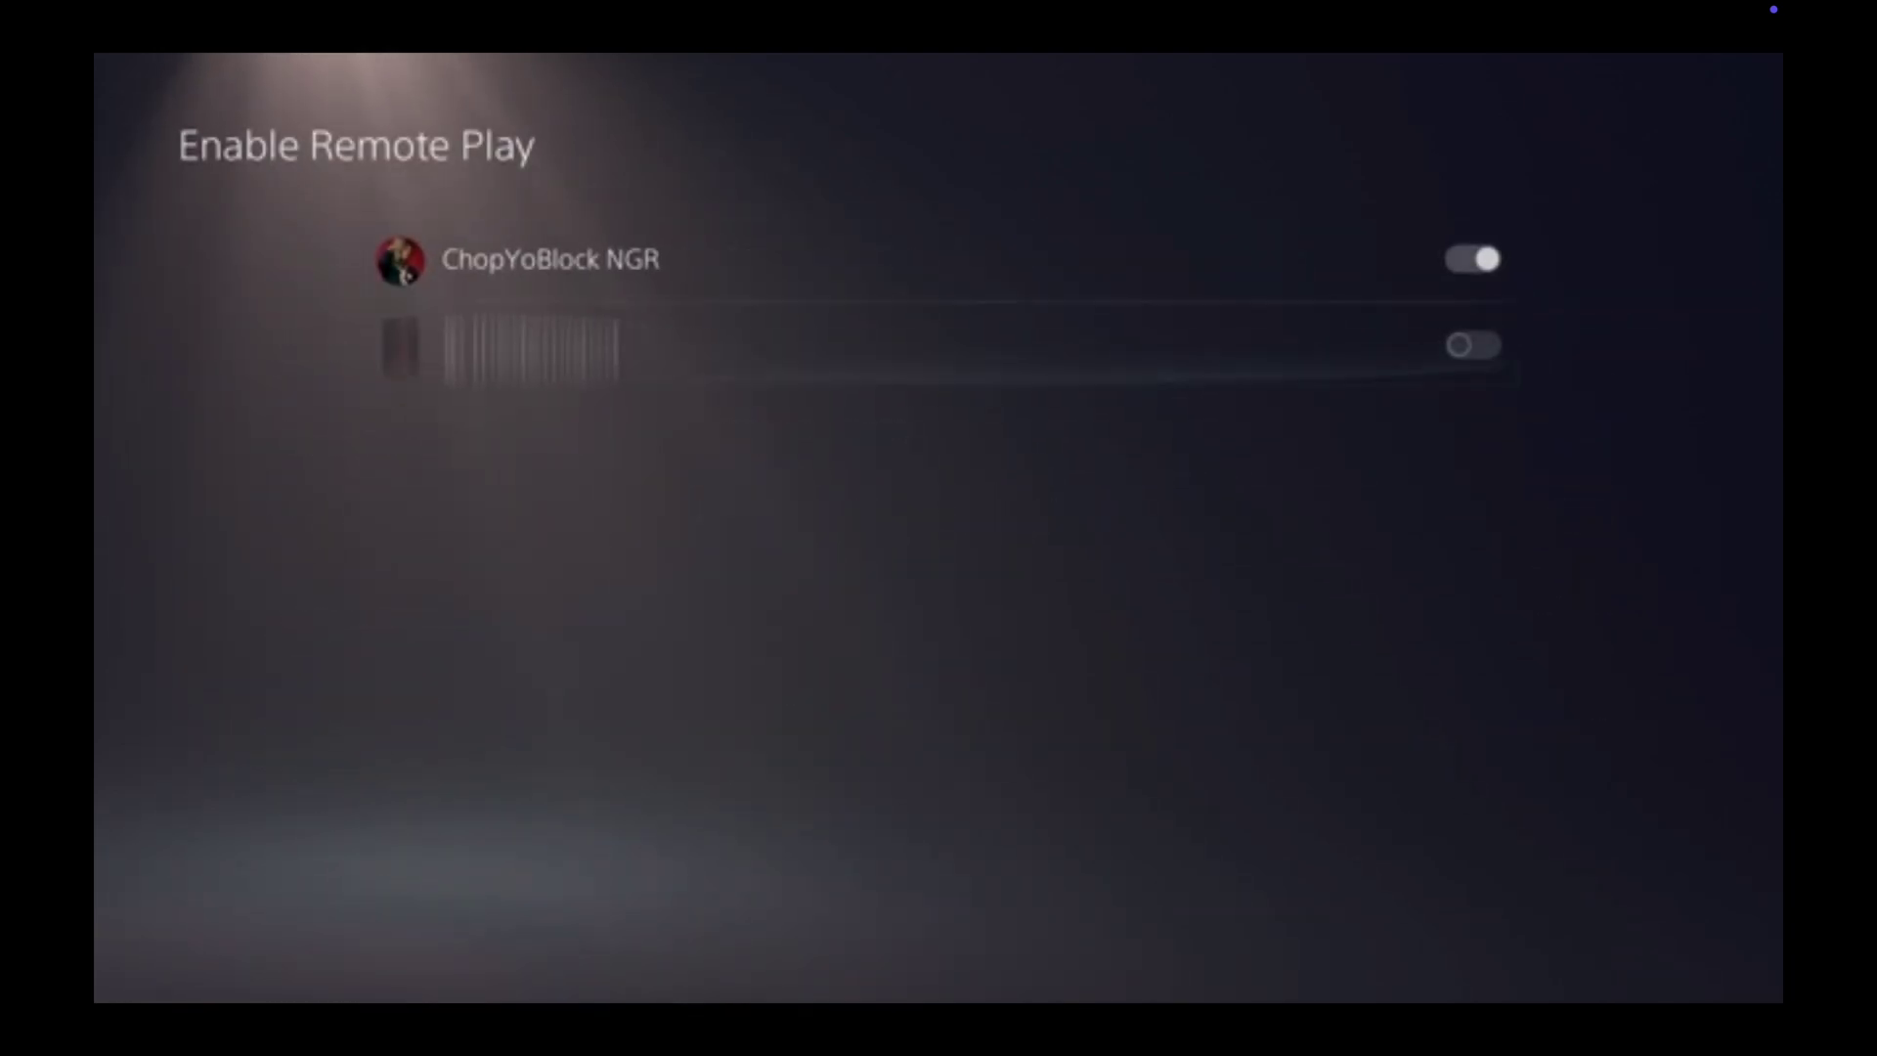
- Select Pair Device to display the Remote Play pairing code
key(Escape)
key(Down)
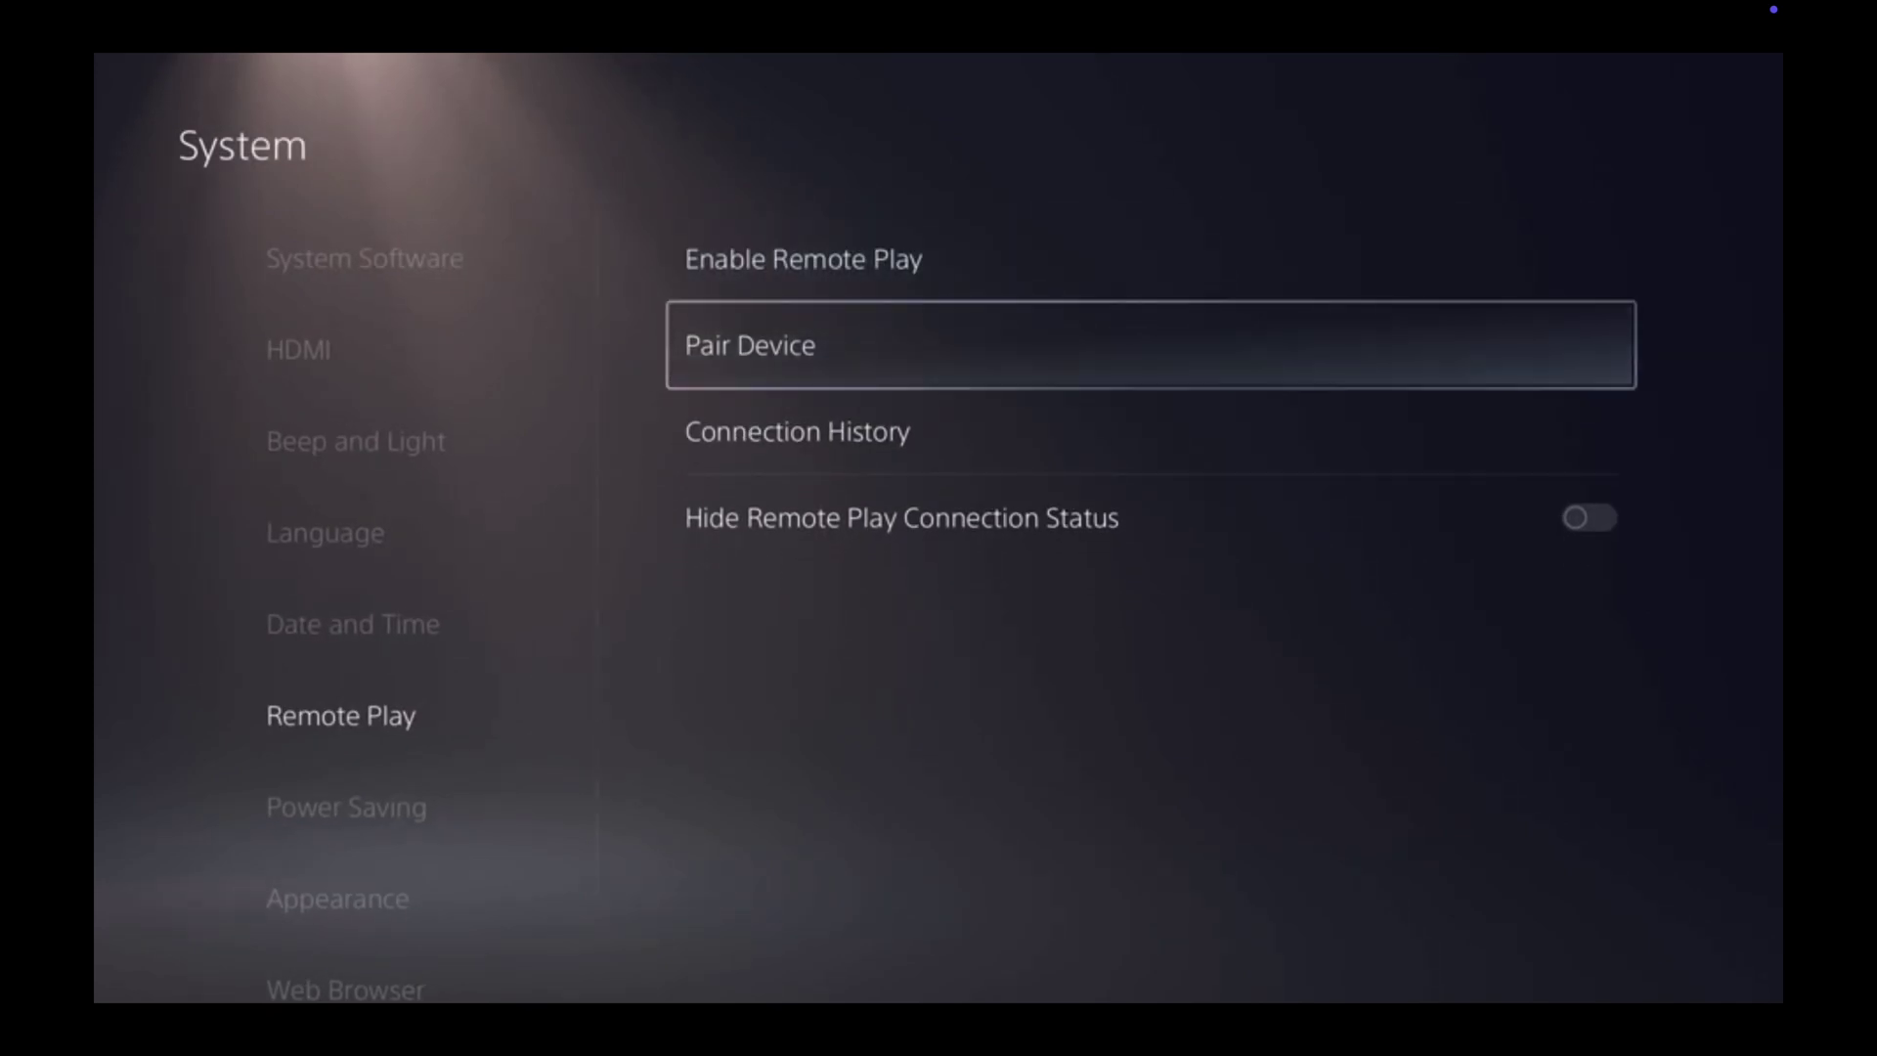
key(Return)
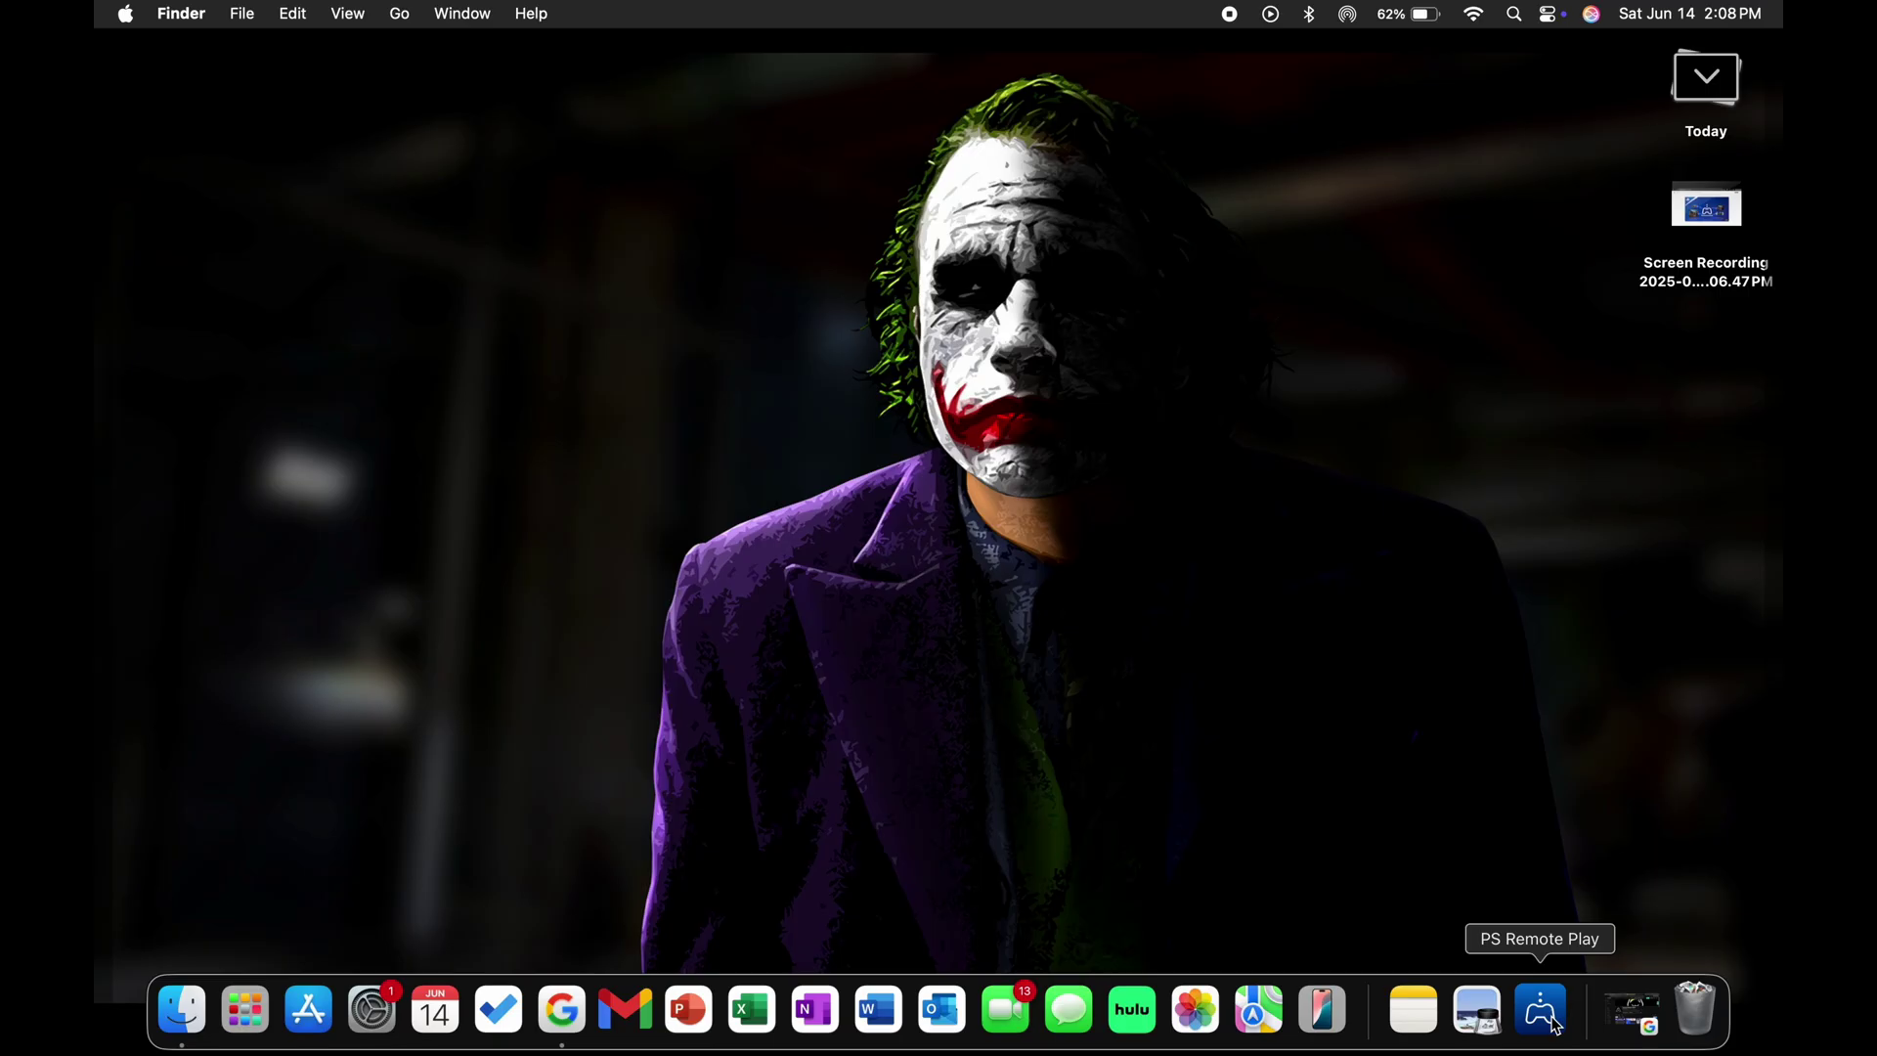
- Launch PS Remote Play, sign in to PSN, and connect to console PS5-890
click(1554, 1023)
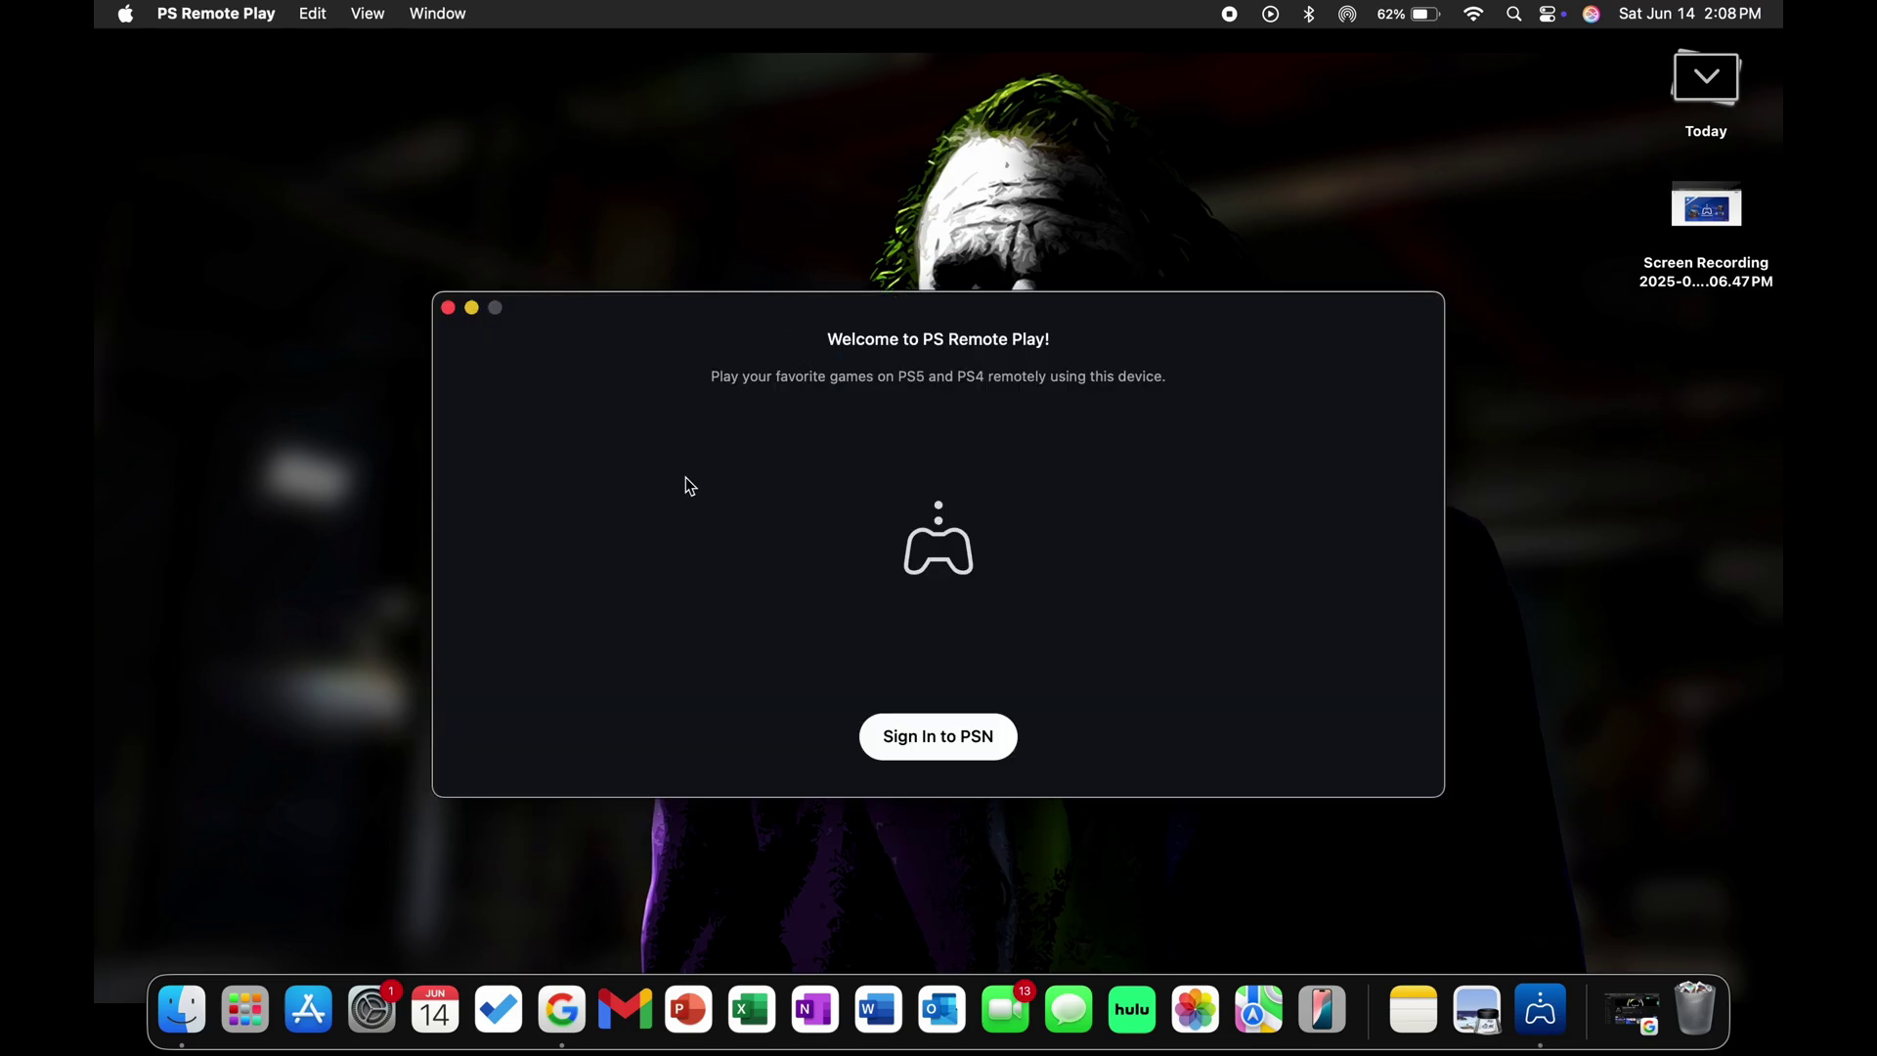
click(924, 751)
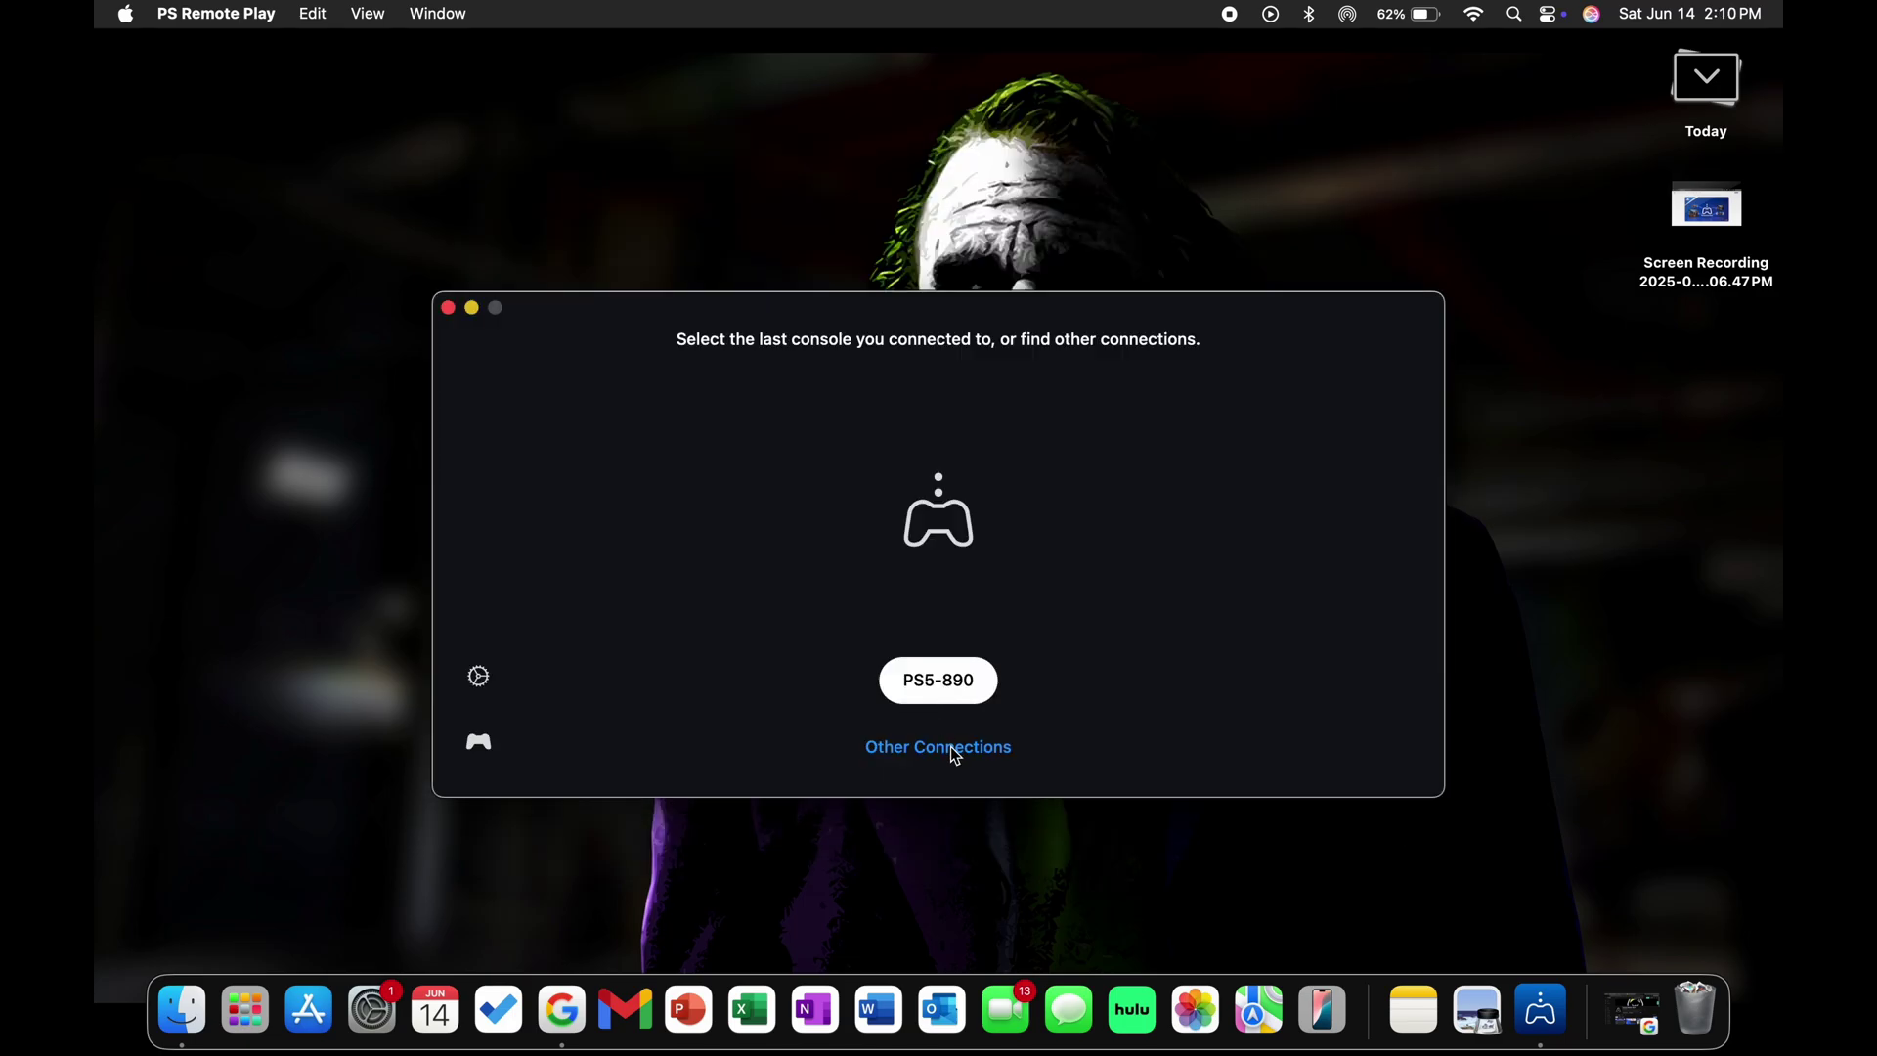
click(950, 746)
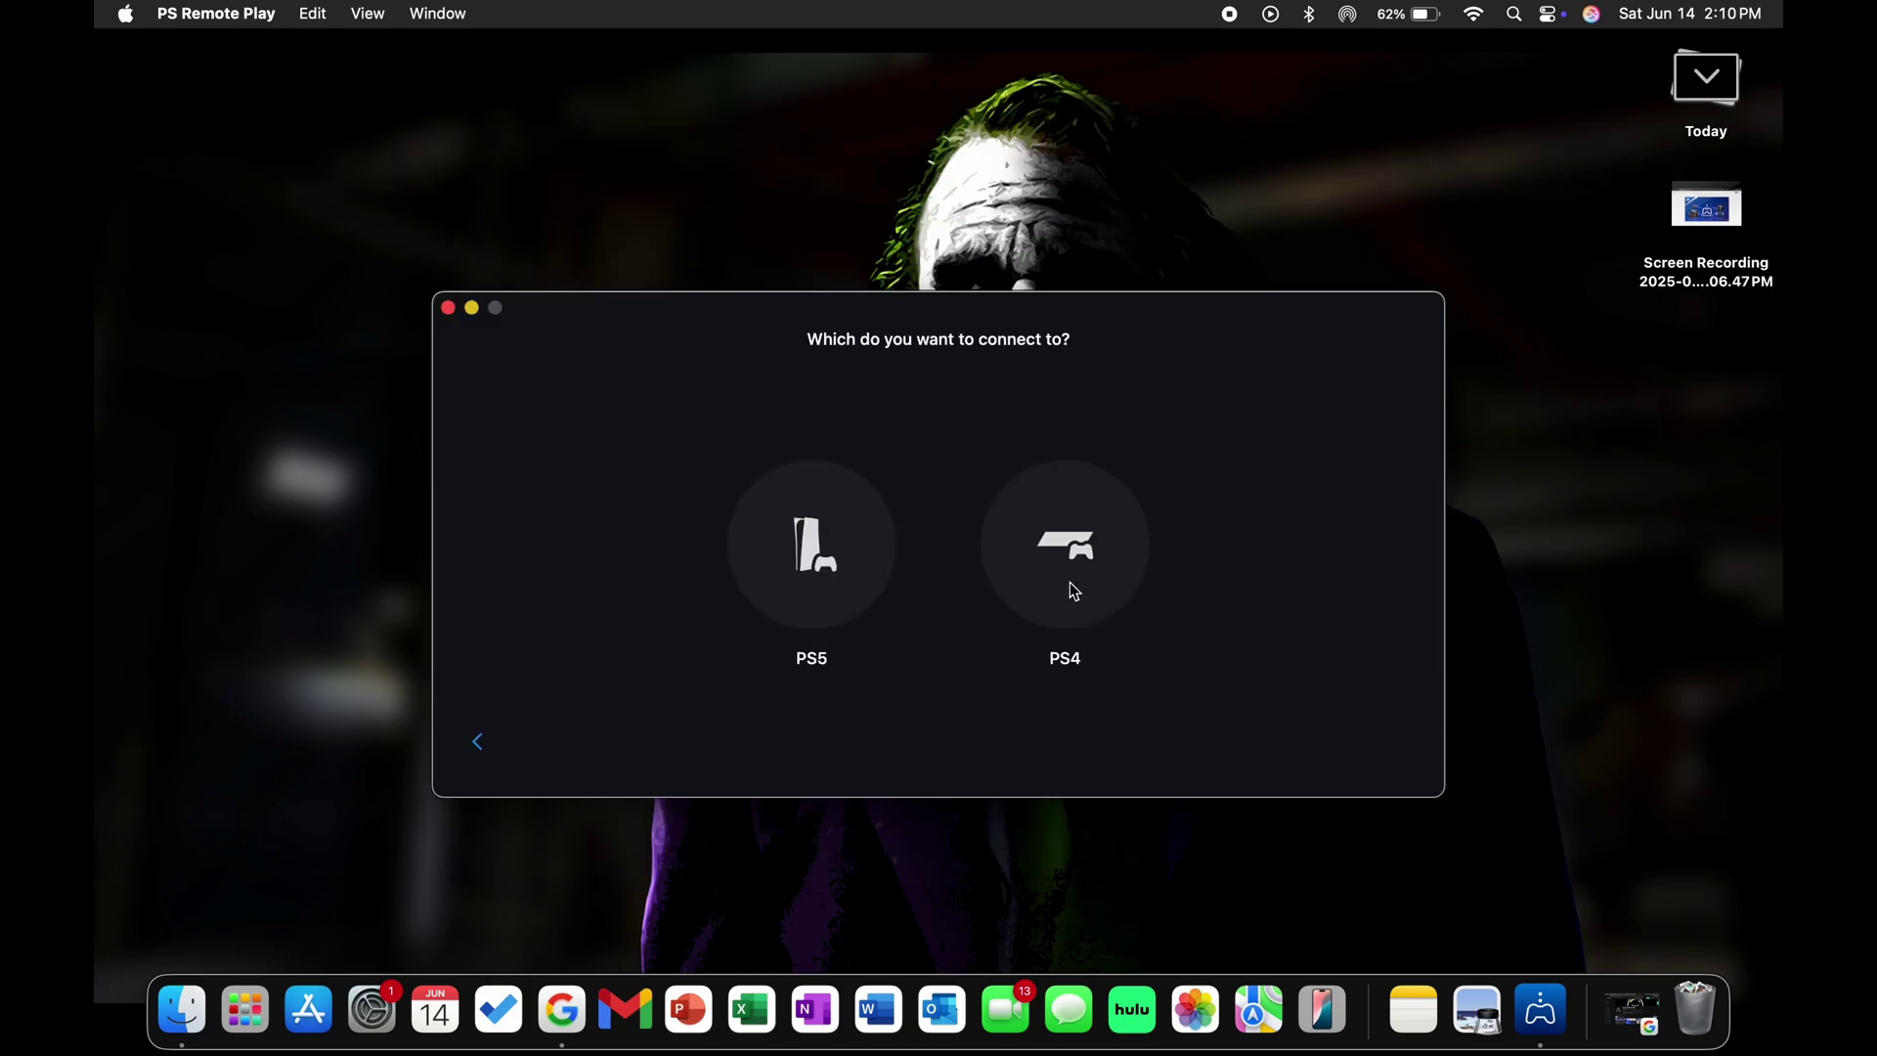
click(474, 747)
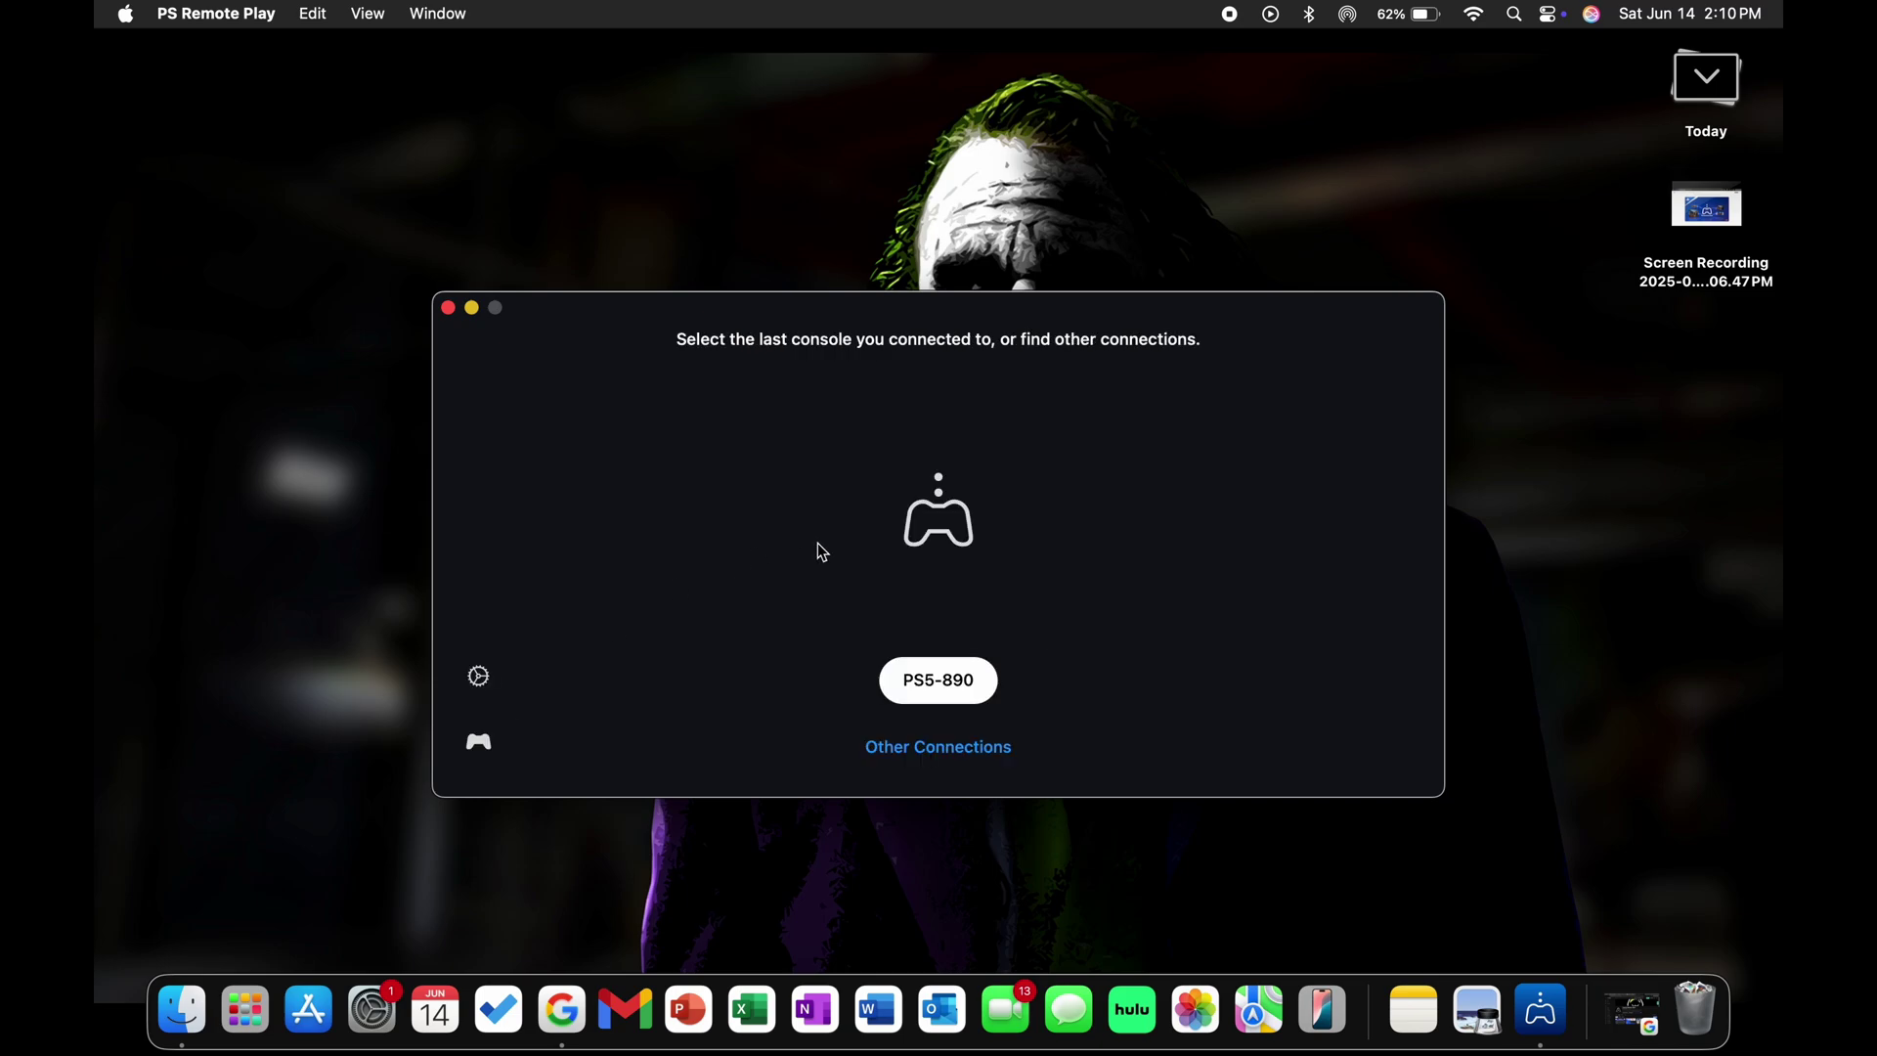
click(956, 686)
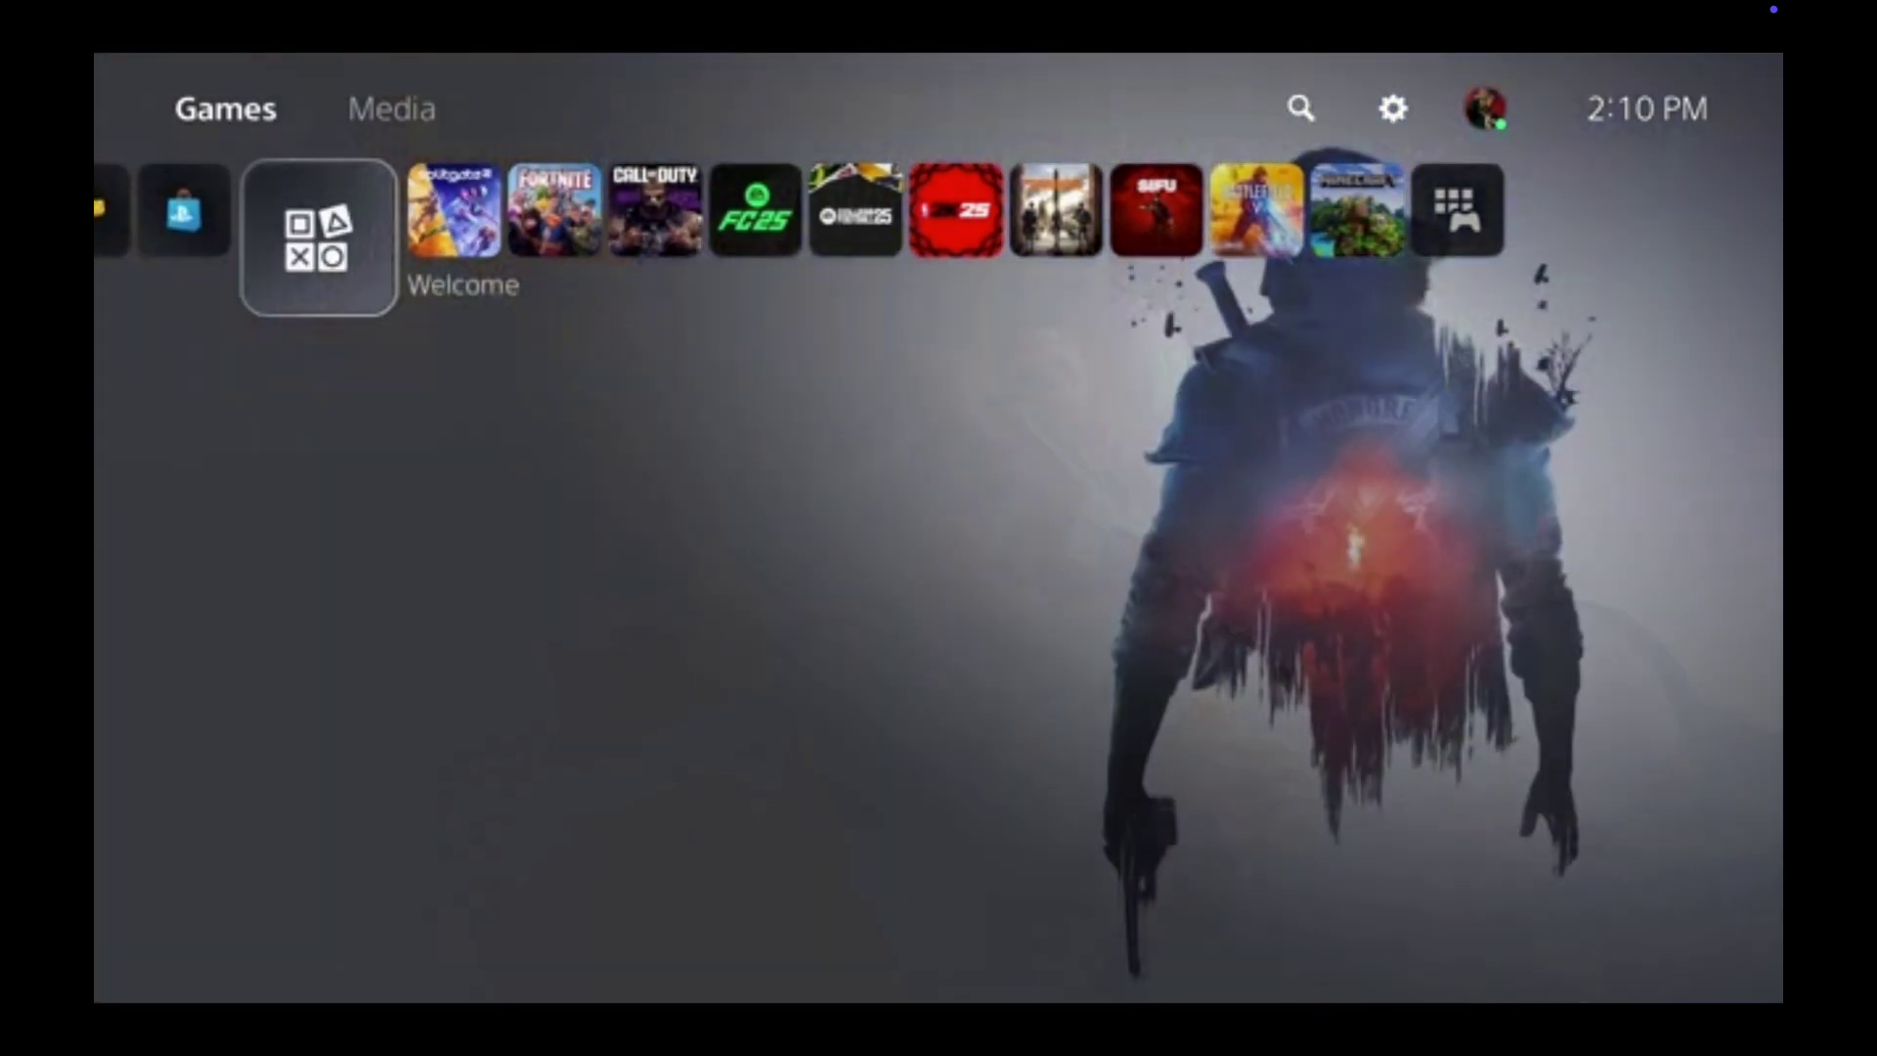
- Raise the Mac screen brightness while the PS5 home screen streams
key(XF86MonBrightnessUp)
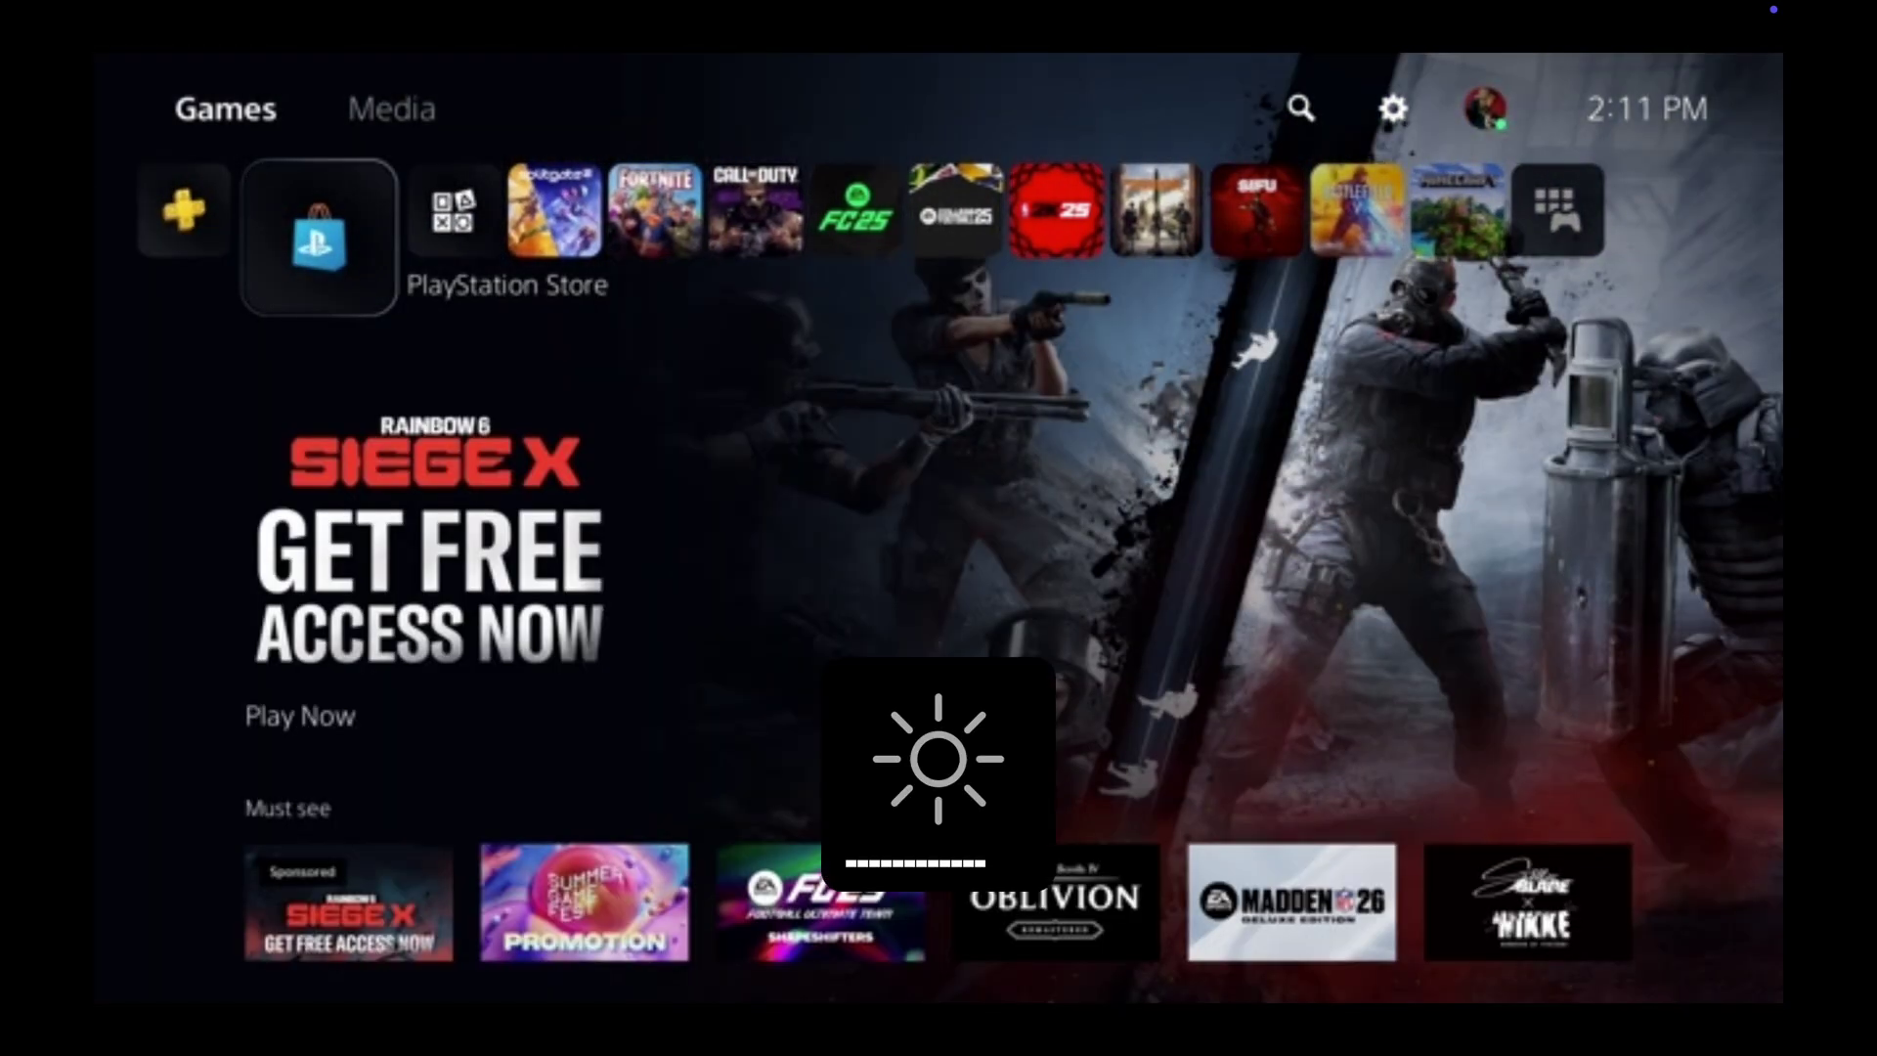